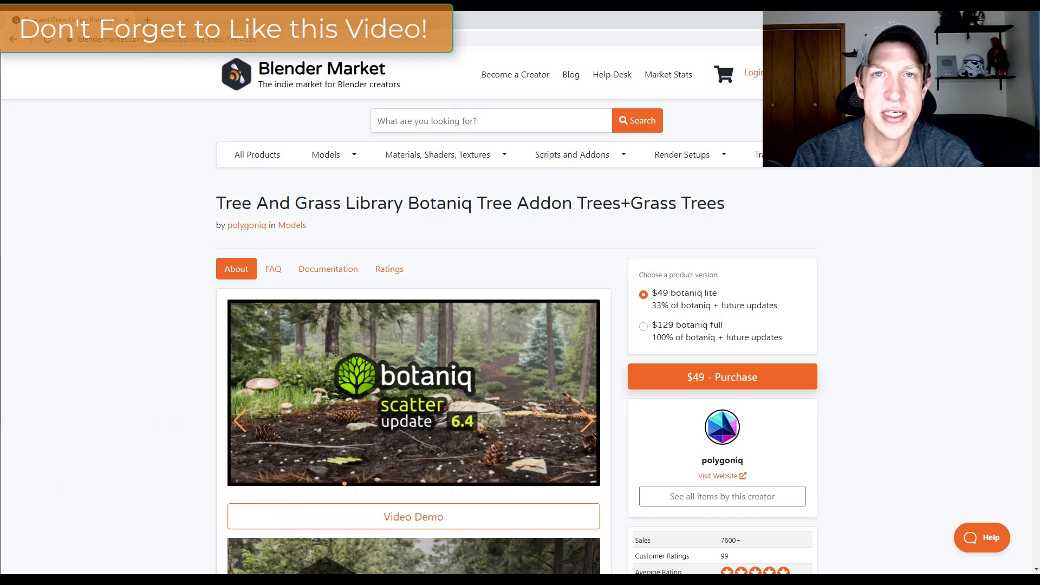
- Scroll the Botaniq product page down to the NEW RELEASE 6.4 notes and demo video
scroll(175, 336, down, 2)
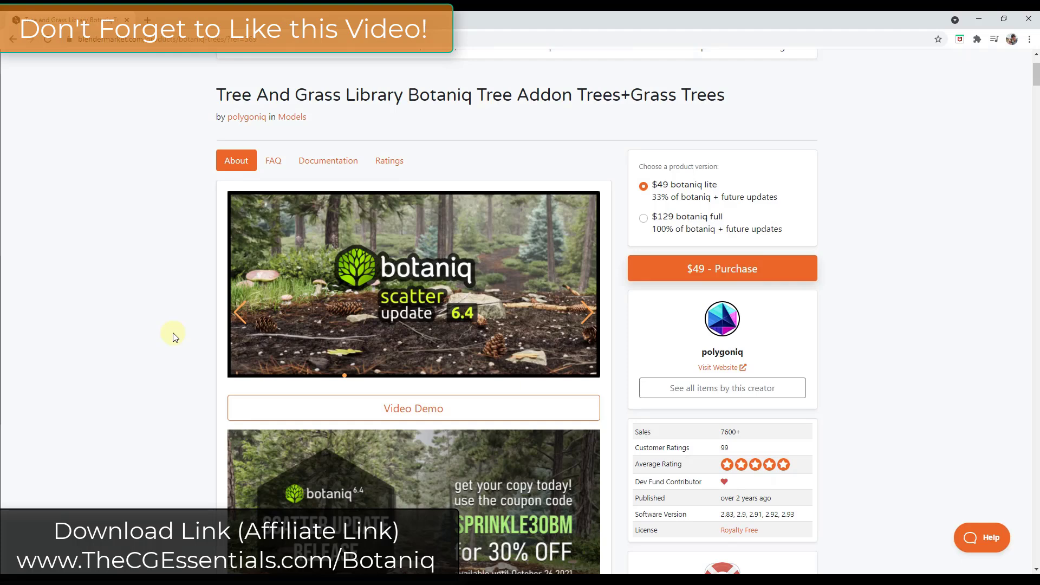
scroll(204, 332, down, 3)
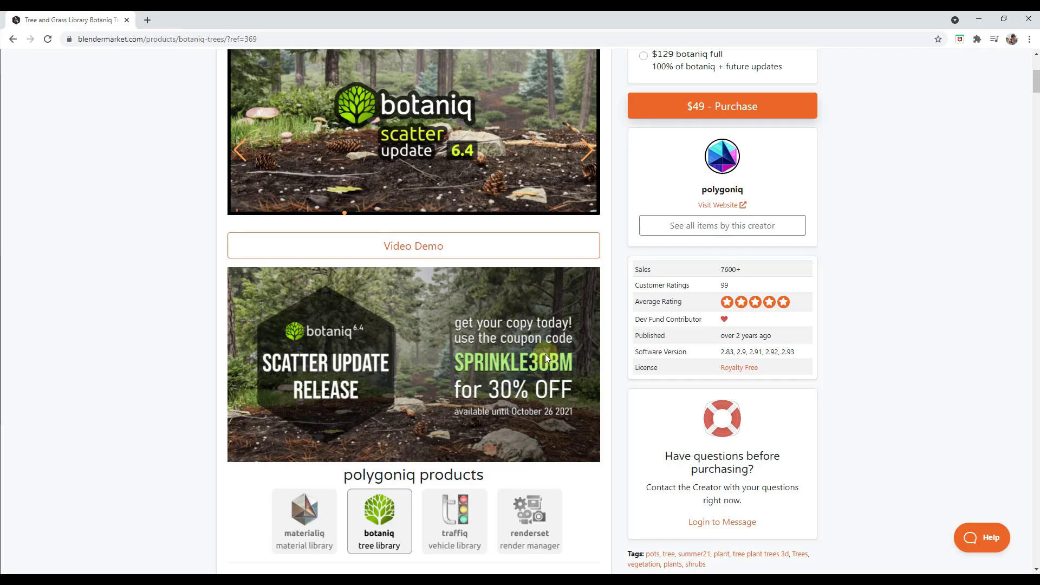
scroll(442, 422, down, 1)
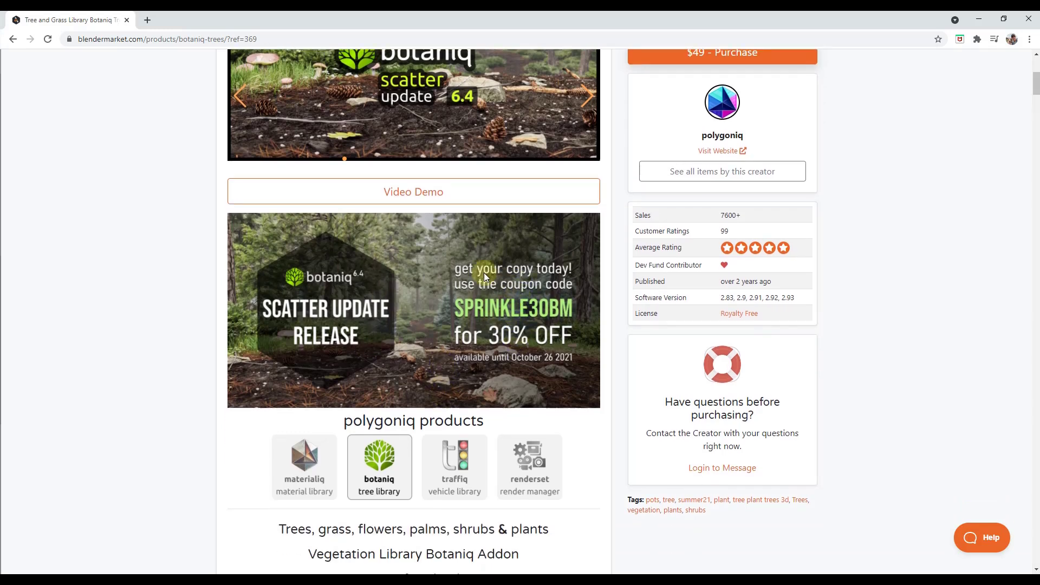
scroll(455, 302, up, 4)
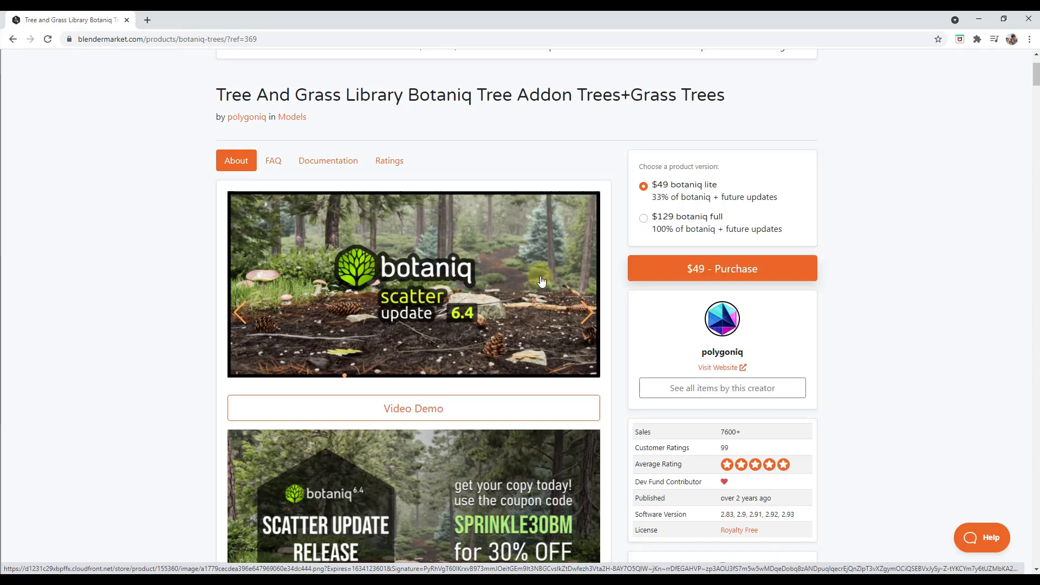
- Pause the embedded Vimeo demo on the frame showing the row of pink mushrooms
scroll(343, 399, down, 16)
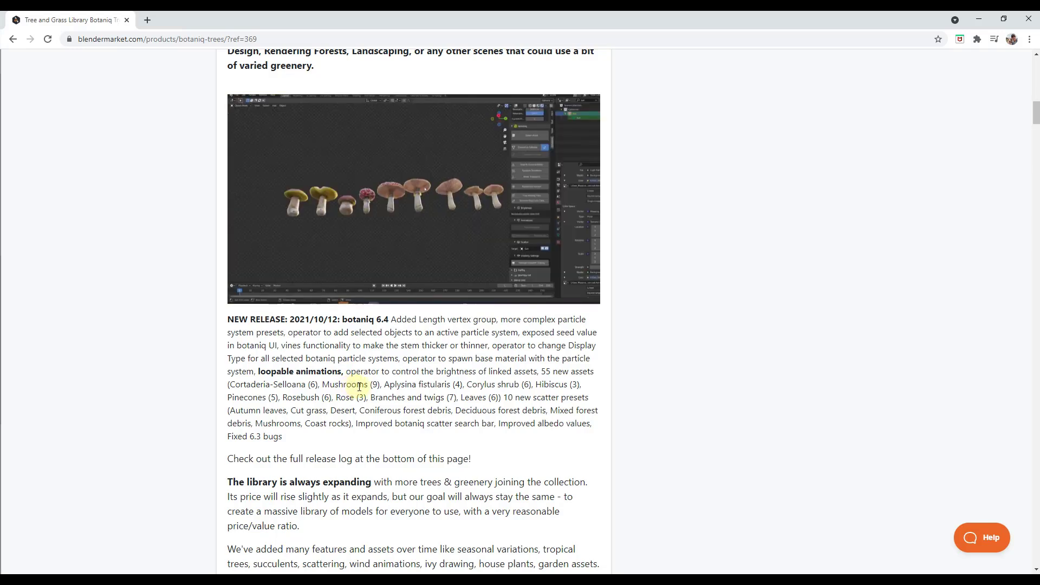
click(251, 288)
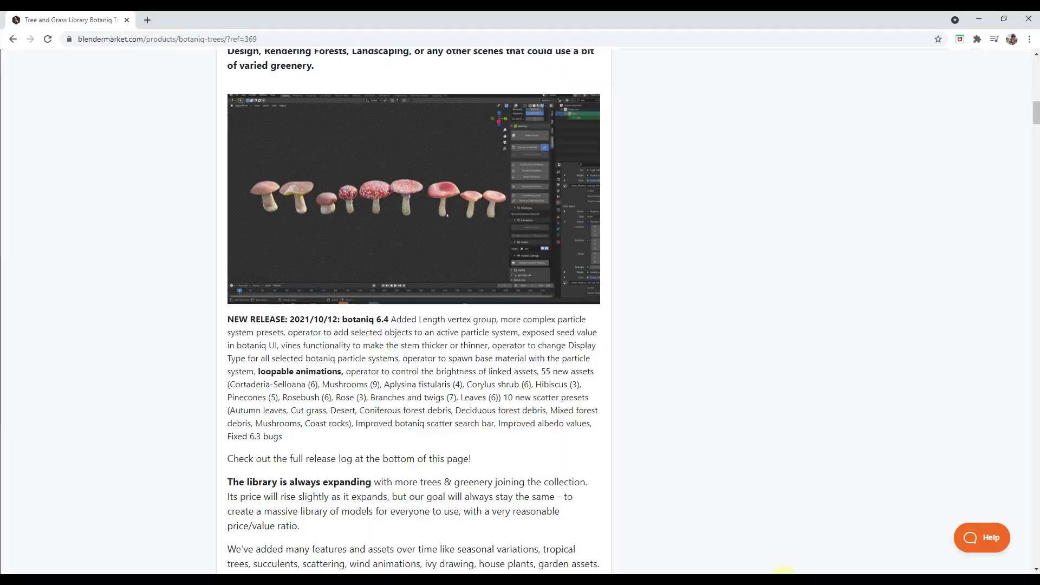
click(783, 573)
click(788, 100)
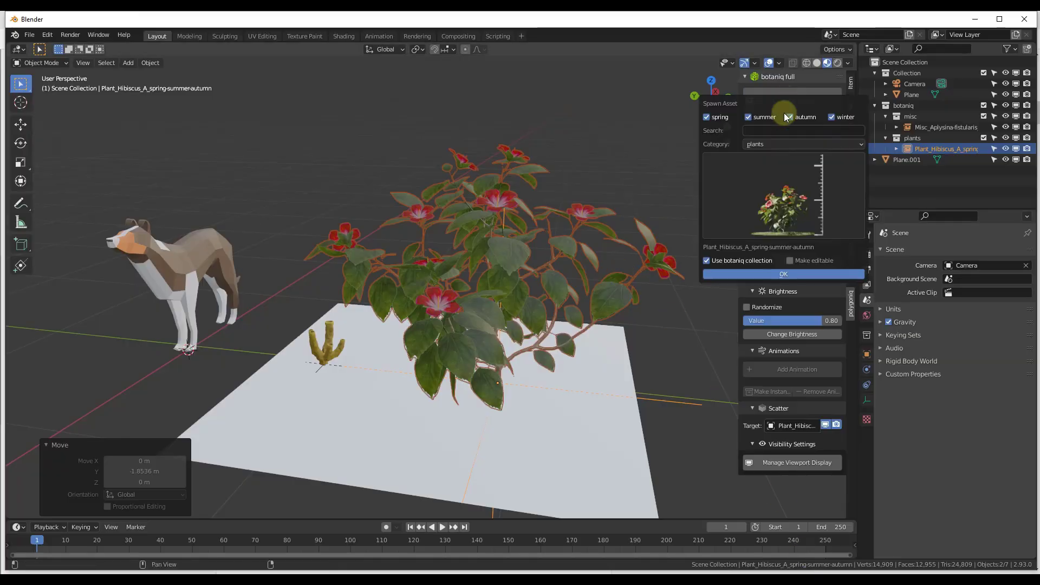
click(780, 212)
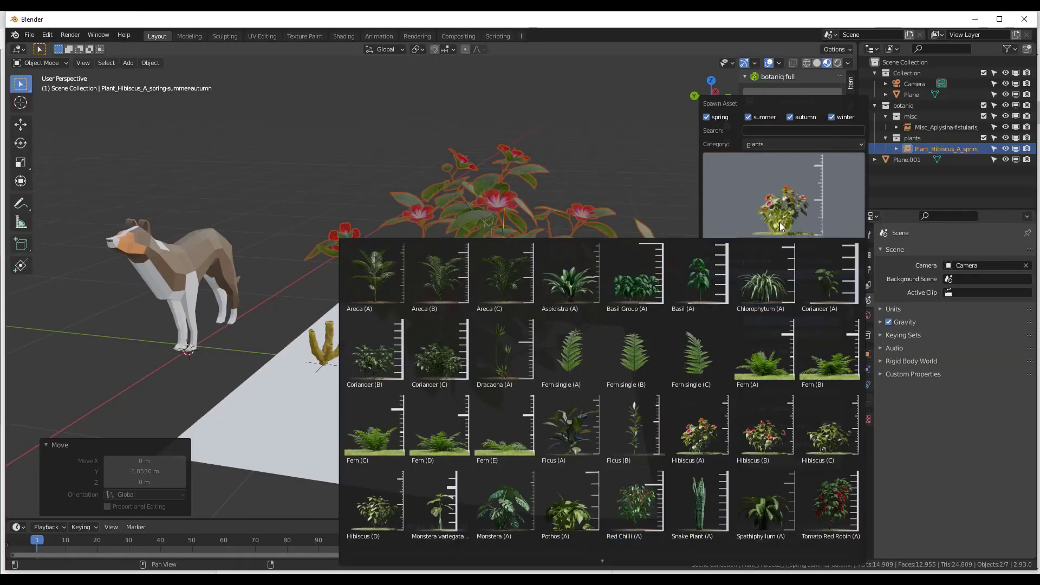
click(780, 144)
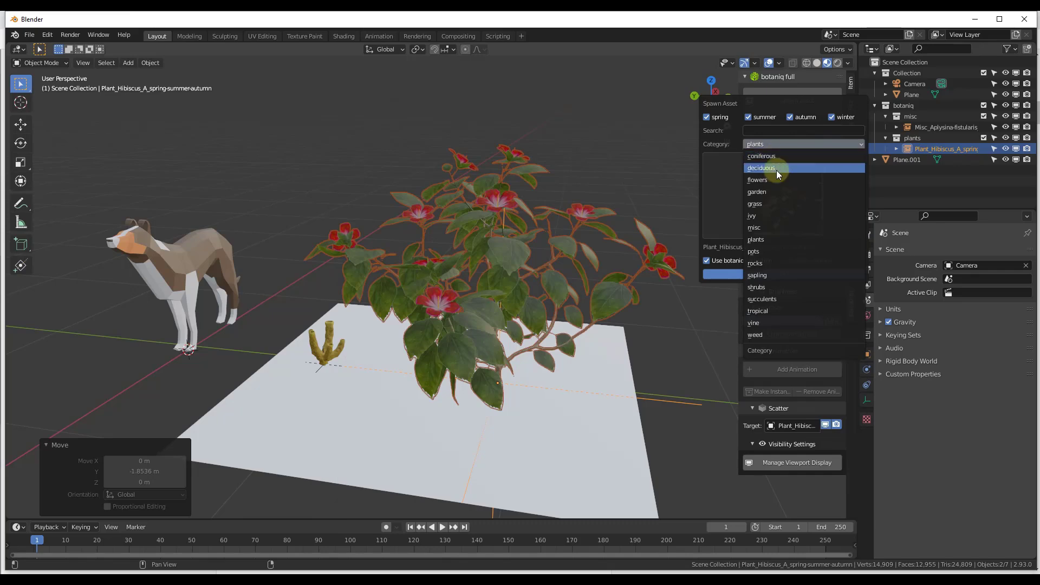
click(775, 157)
click(785, 199)
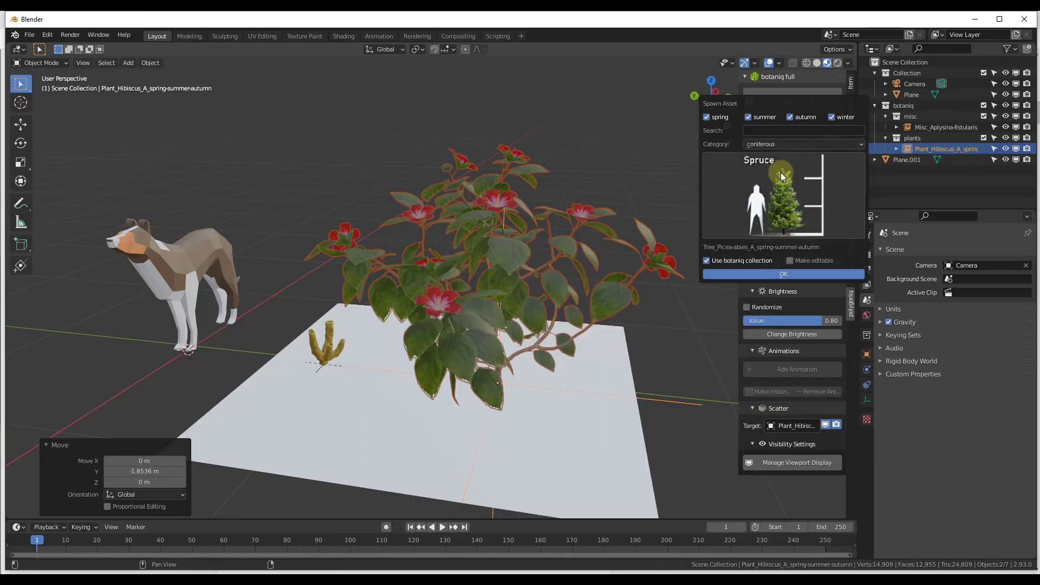
click(780, 172)
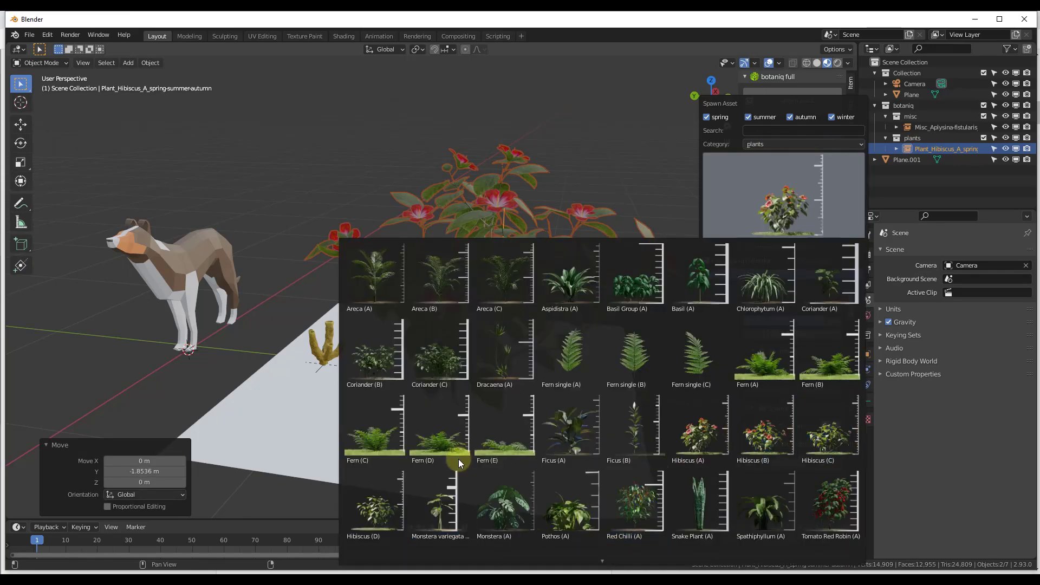
click(817, 166)
scroll(509, 253, up, 10)
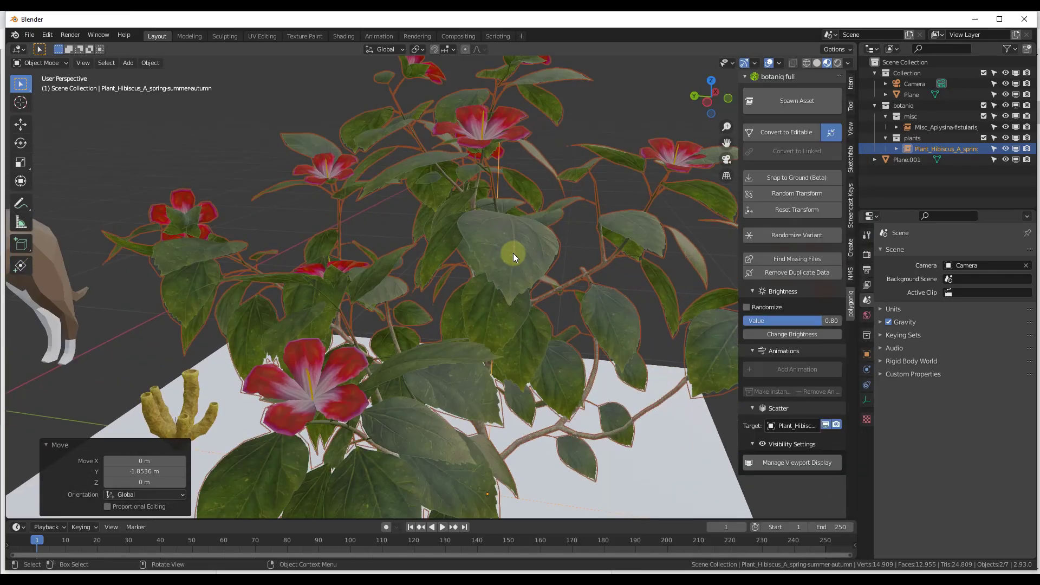
scroll(512, 278, up, 2)
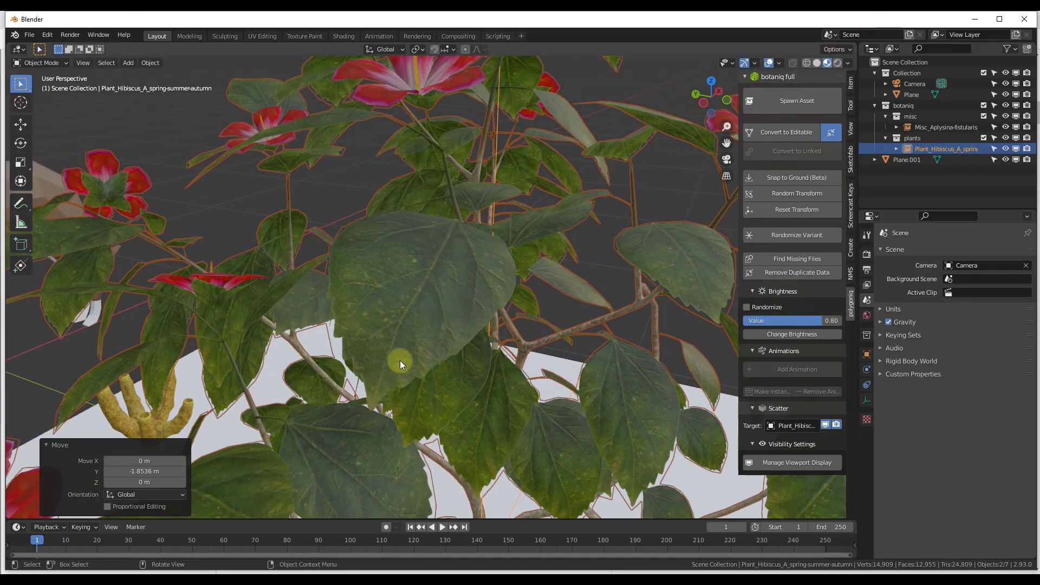
scroll(399, 360, down, 6)
scroll(441, 330, up, 3)
scroll(431, 333, down, 8)
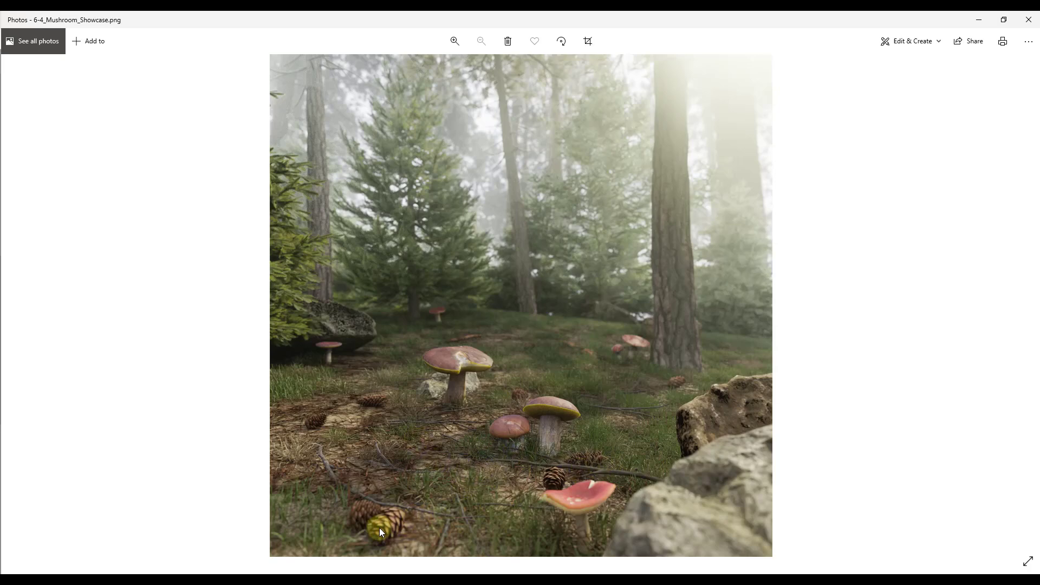
- Show the garden showcase image in Photos, then minimise the viewer to return to Blender
key(Left)
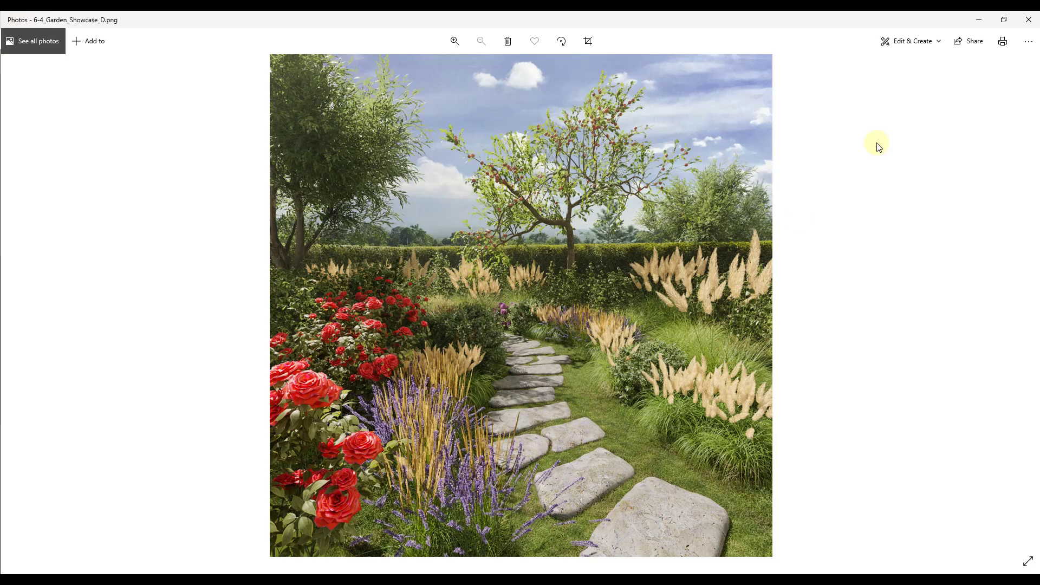
click(979, 20)
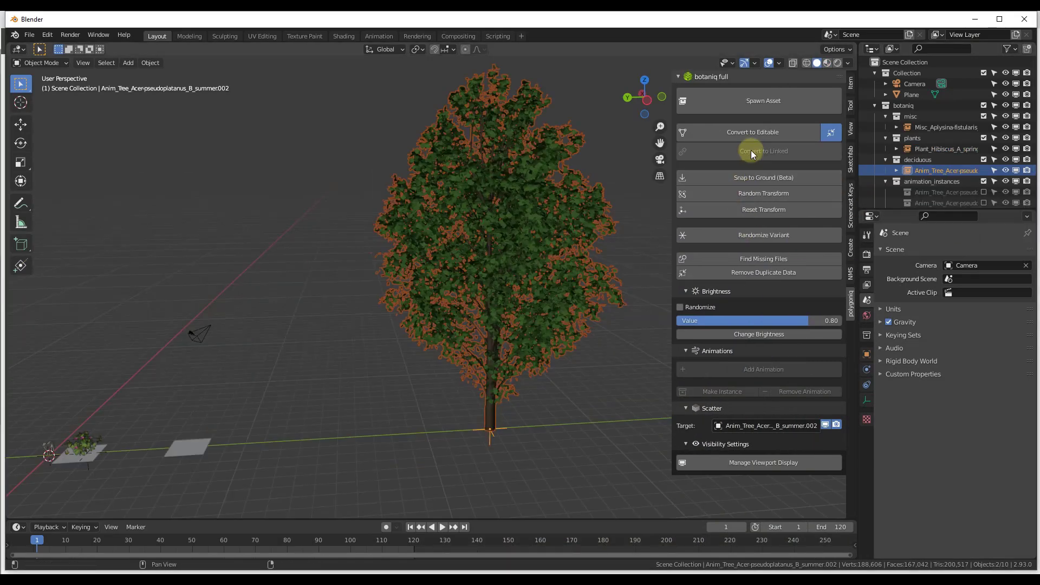
- Convert the Acer tree to editable, add a breeze wind animation at strength 0.25, and play it
click(754, 132)
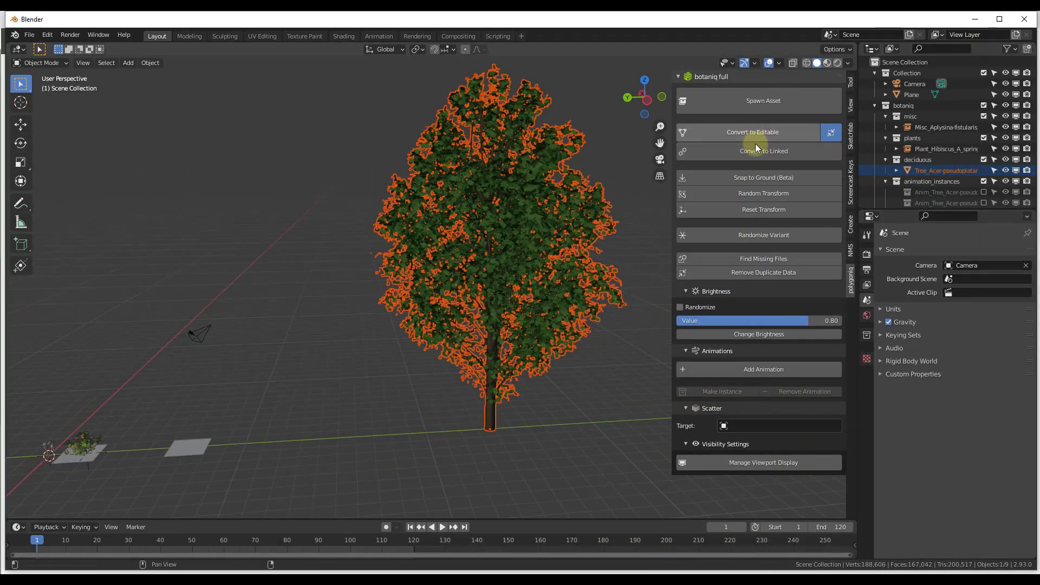
click(756, 368)
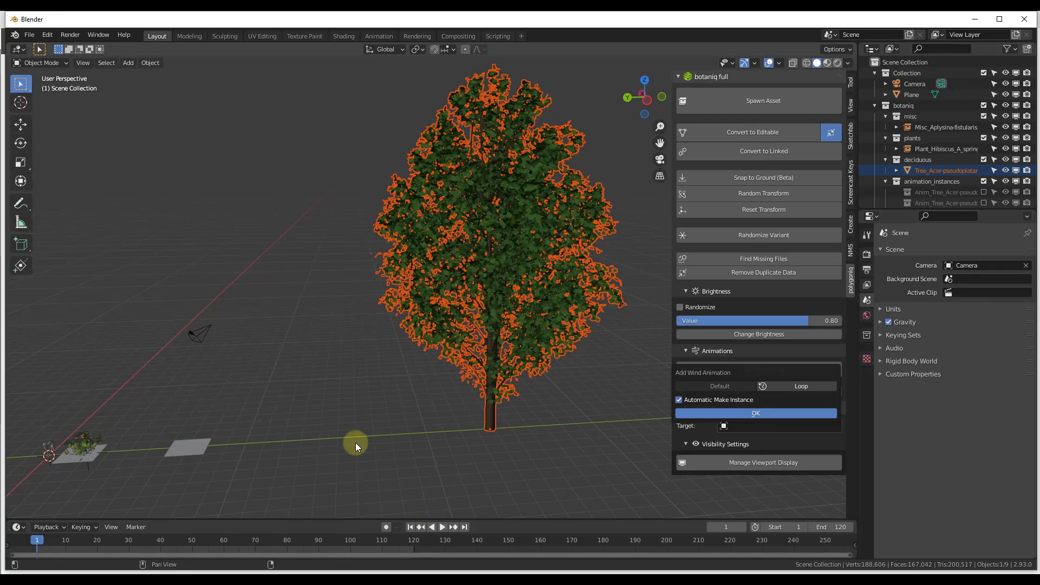
click(759, 412)
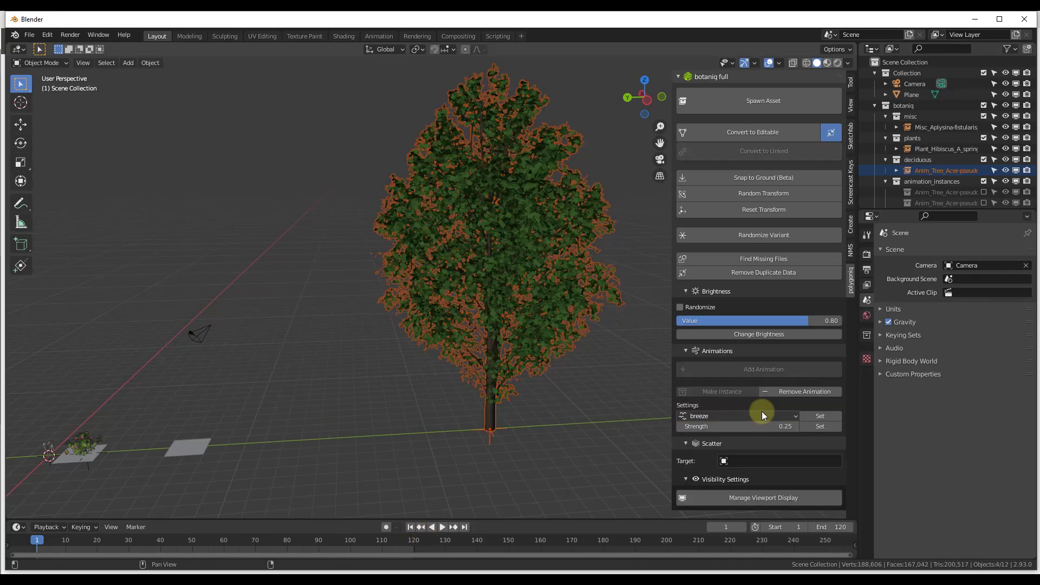
click(442, 527)
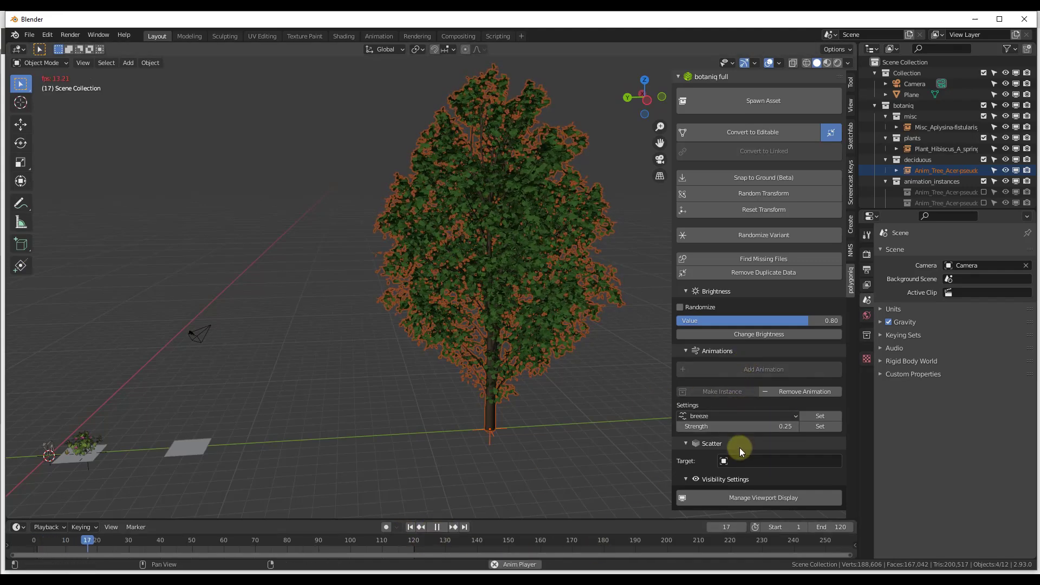
click(497, 189)
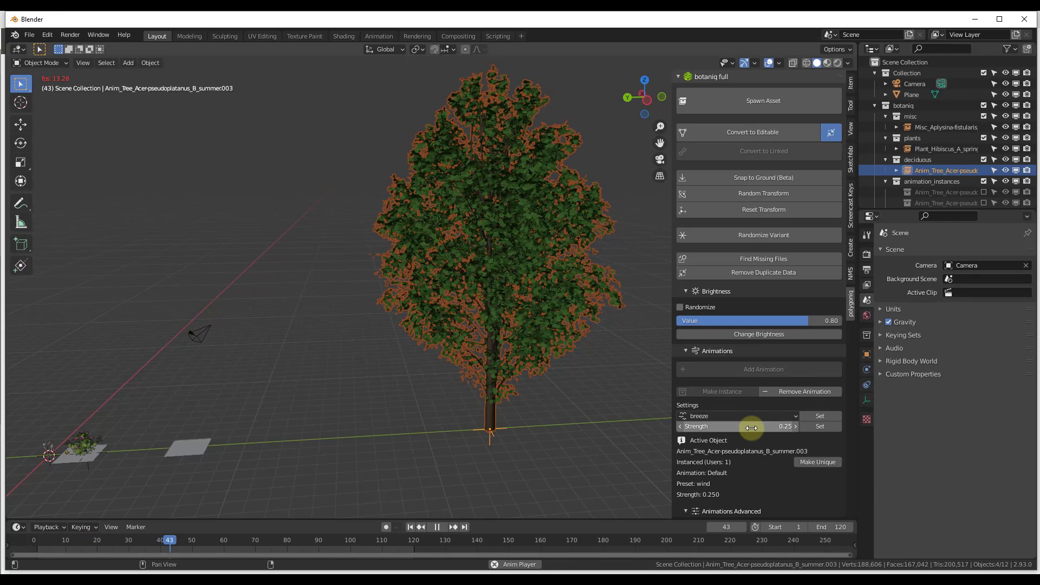
- Set the tree's branch-group_1 wind amplitude to 5 in Animations Advanced
scroll(755, 414, down, 4)
scroll(726, 409, down, 4)
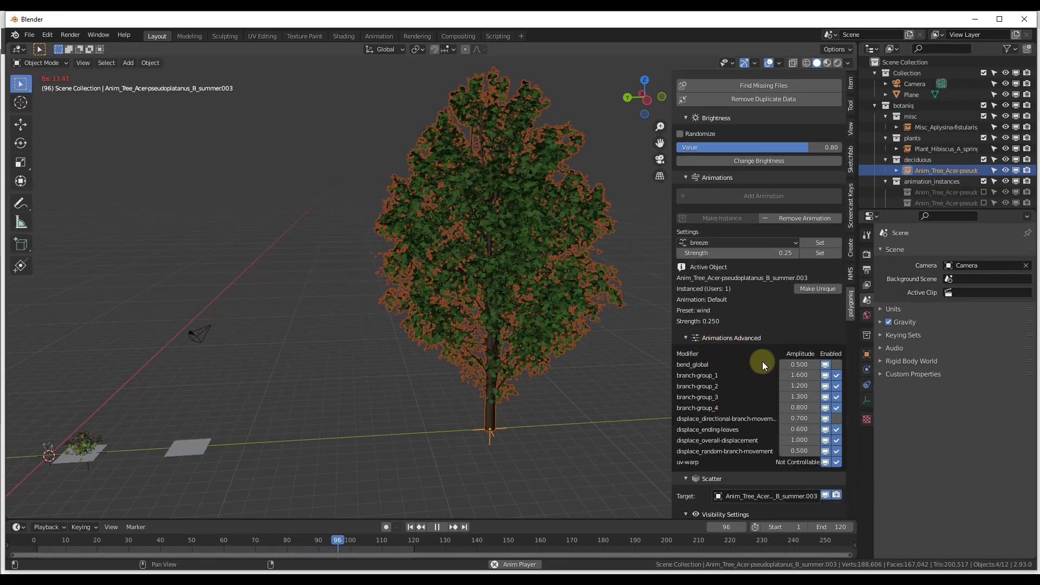
click(796, 374)
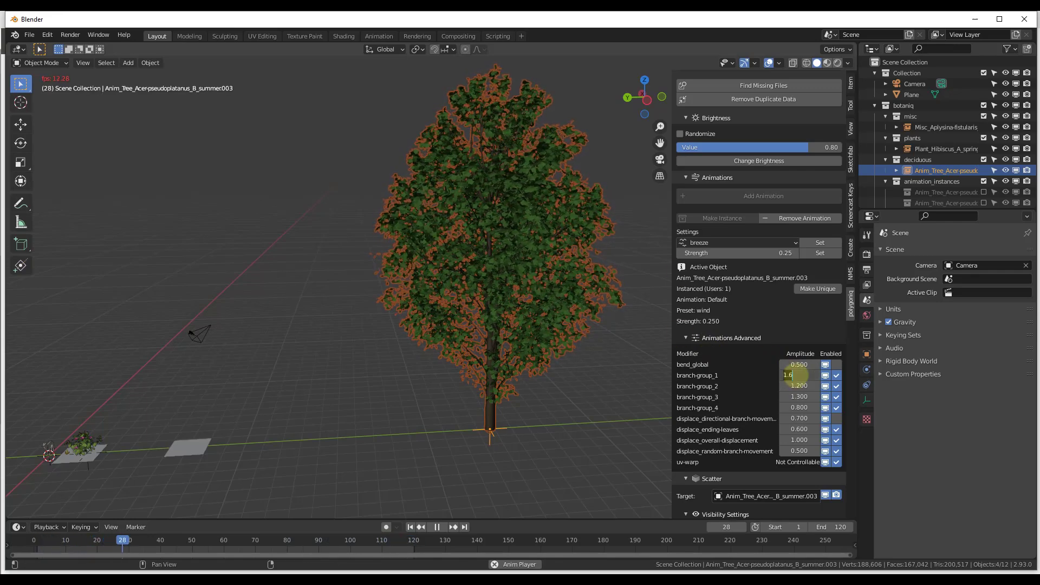
text(5)
key(Return)
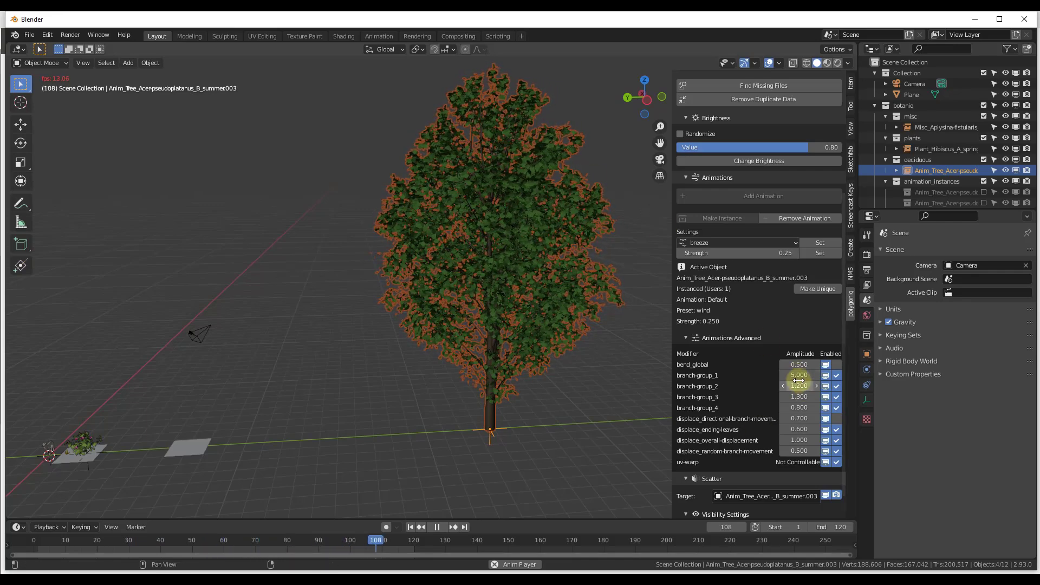
- Abandon a 0.5 bend_global edit, set branch-group_4 amplitude to 5, and select the bare plane
click(797, 364)
text(0.5)
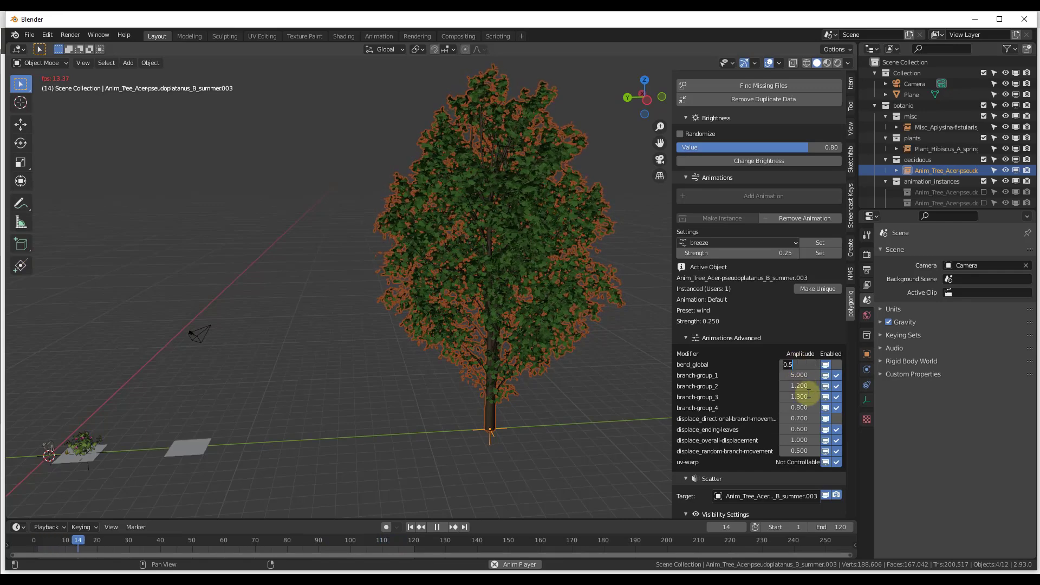
key(Escape)
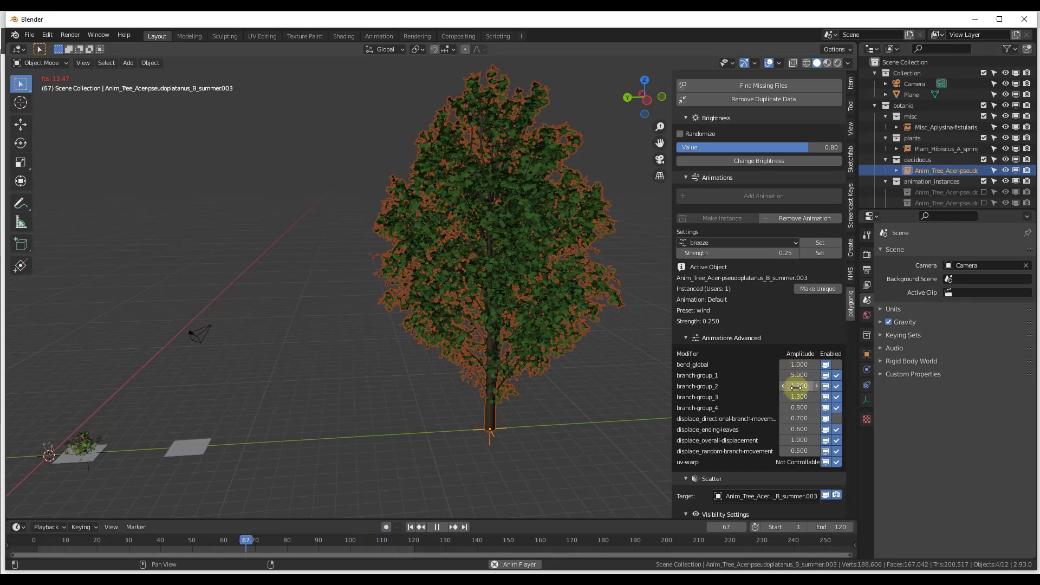
click(803, 407)
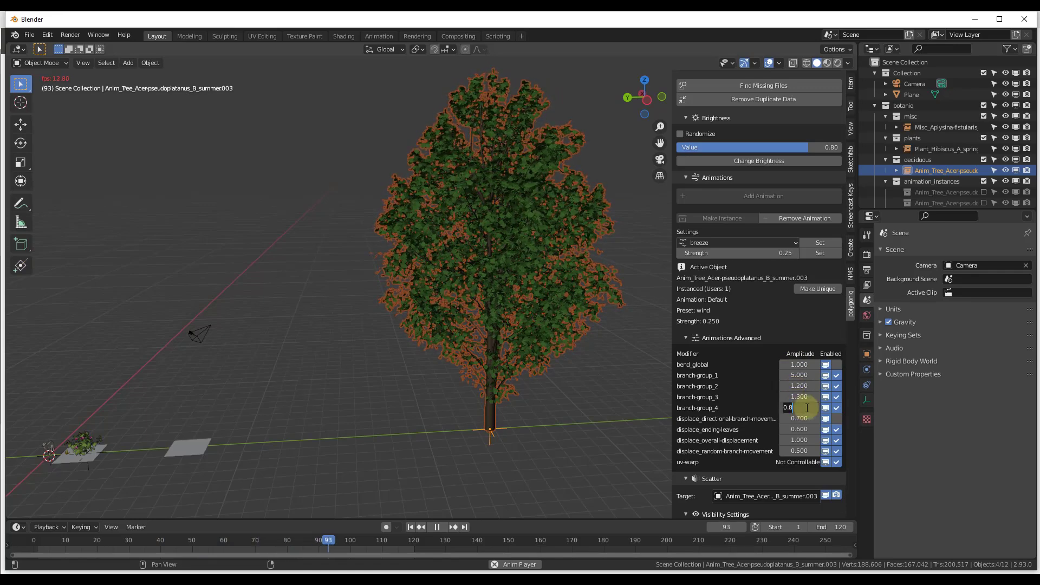
text(5)
key(Return)
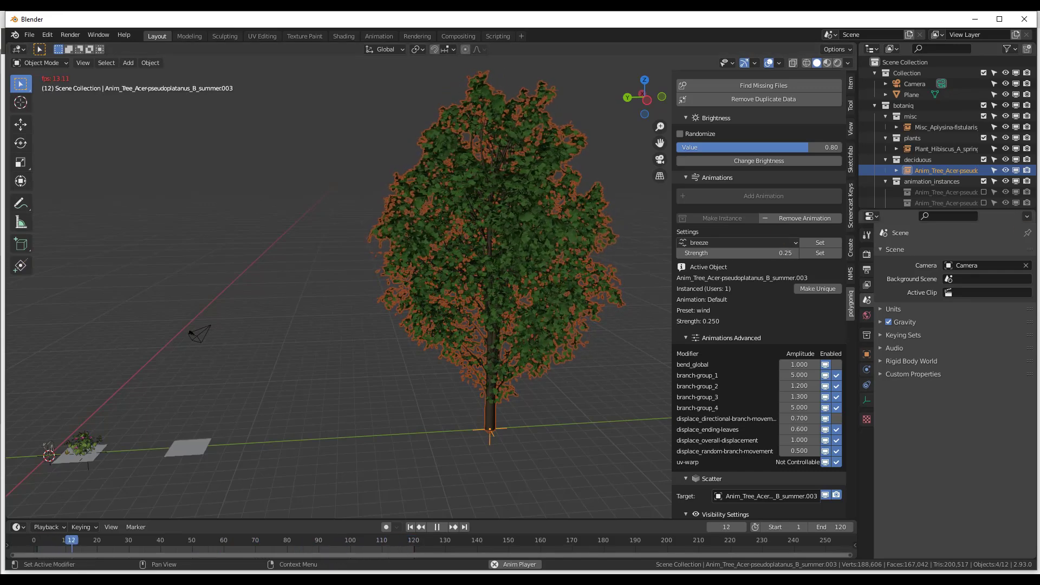
click(575, 344)
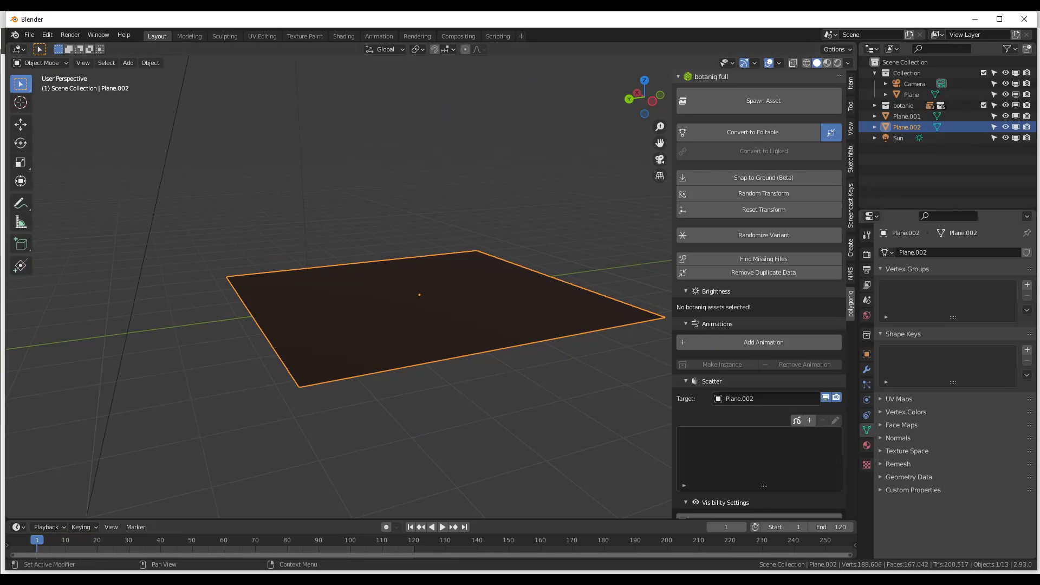
- Open the Scatter Assets chooser for Plane.002 and switch its category from grass to rocks
middle_drag(506, 389, 475, 382)
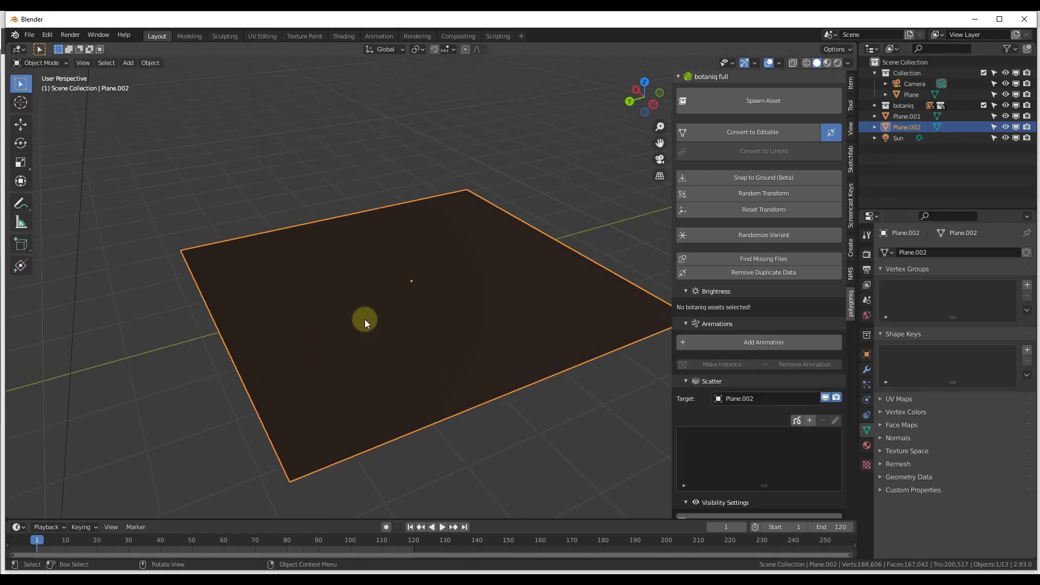
scroll(742, 390, down, 1)
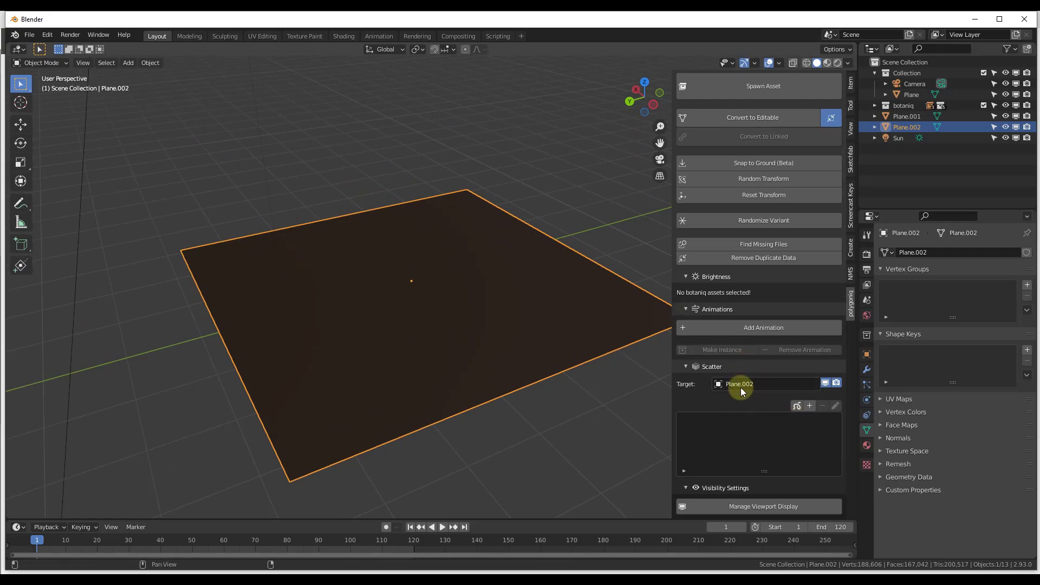
click(811, 406)
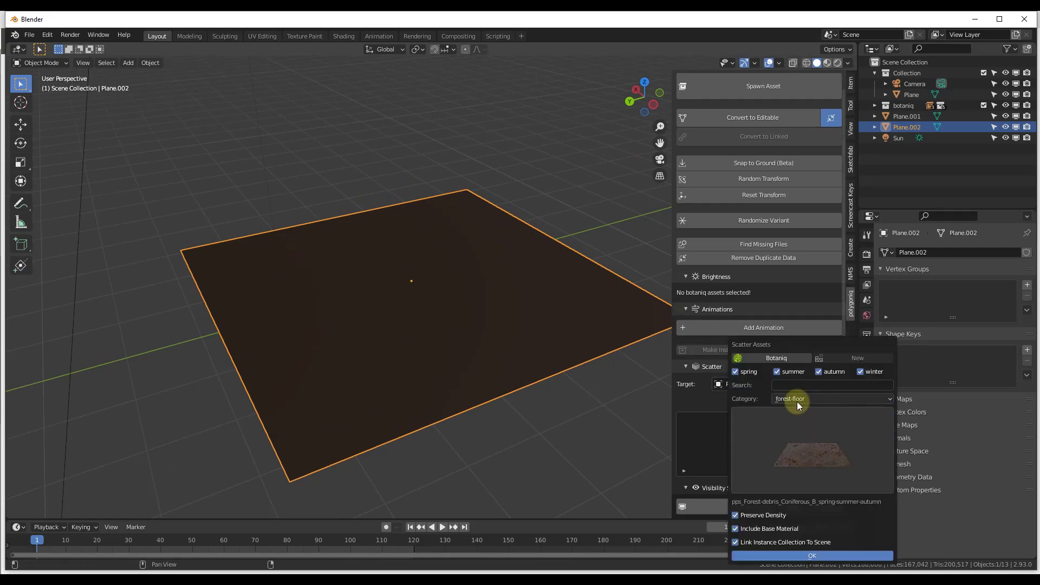
click(796, 399)
click(793, 423)
click(801, 441)
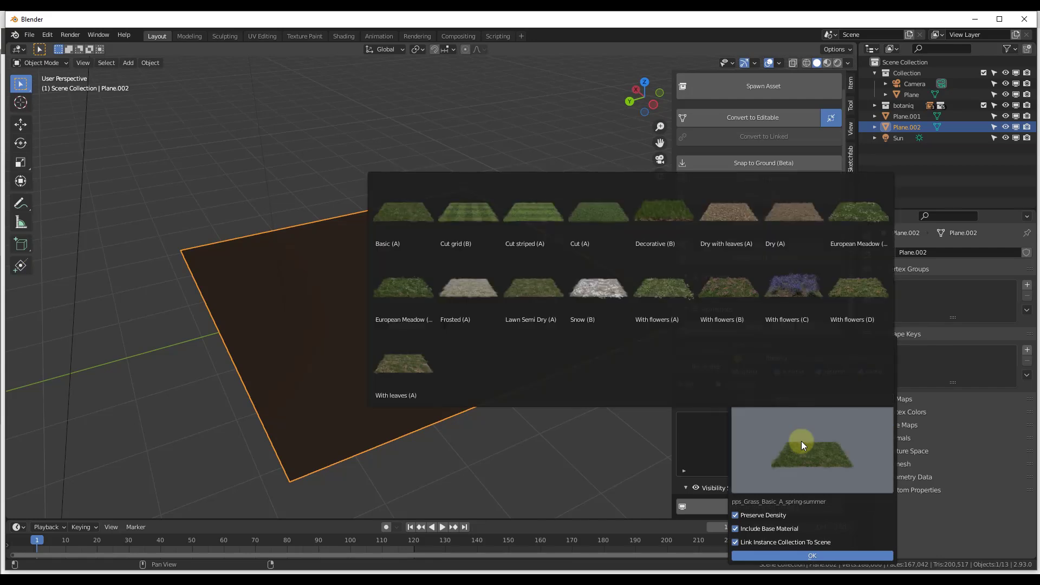
click(790, 399)
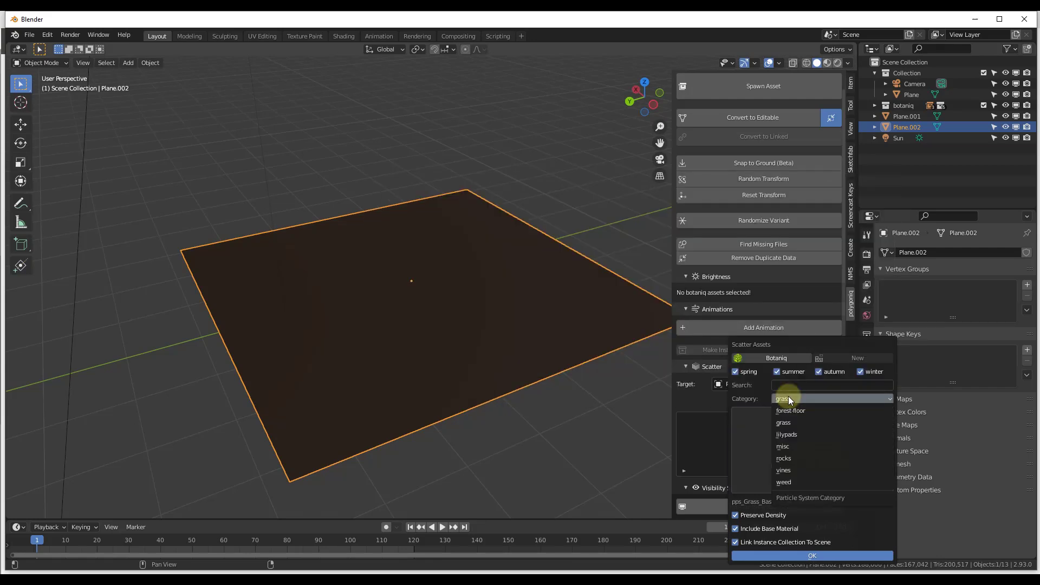
click(789, 458)
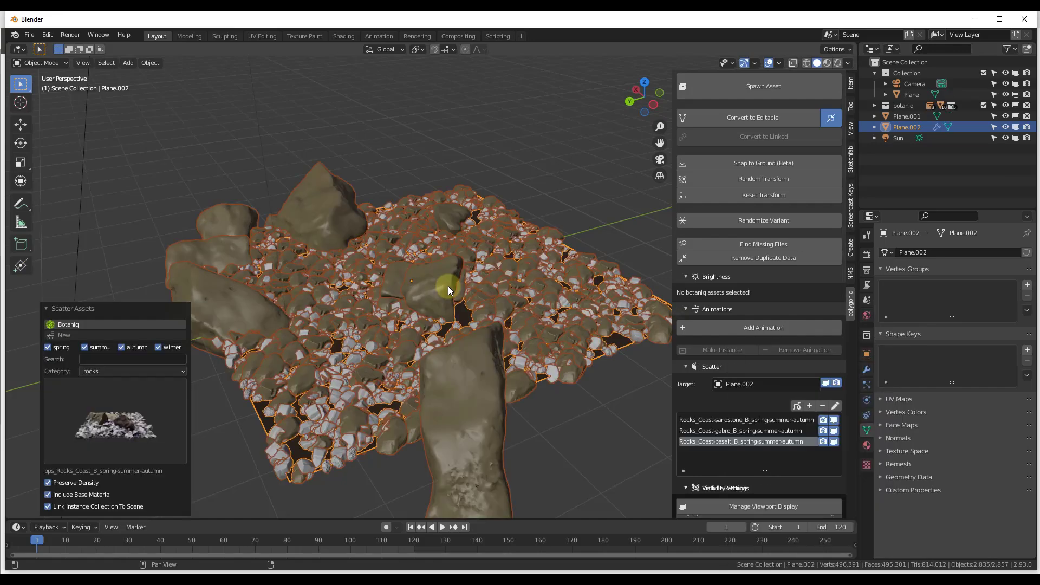
middle_drag(440, 282, 466, 294)
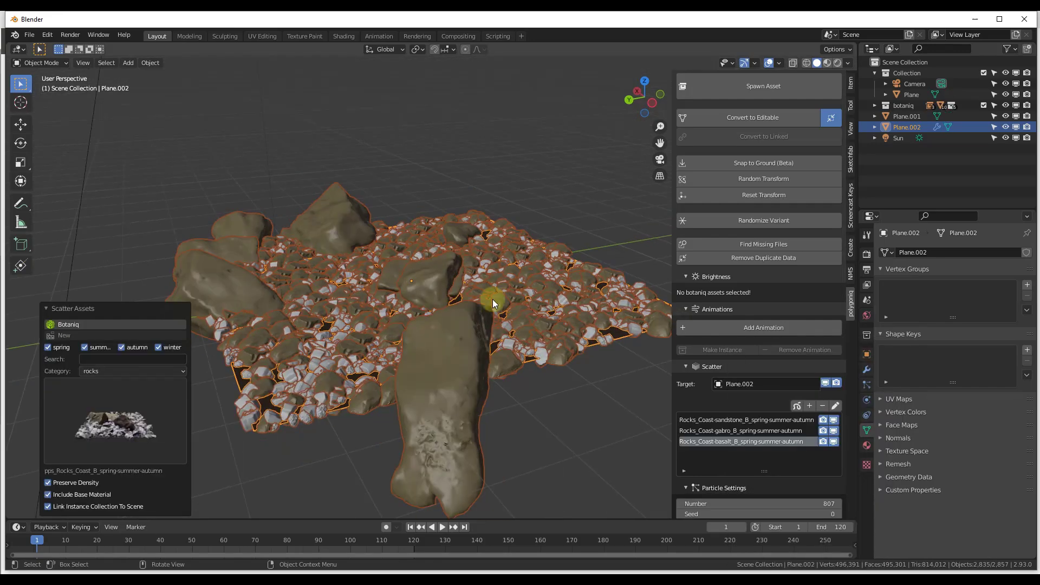
middle_drag(492, 303, 437, 297)
scroll(450, 279, up, 2)
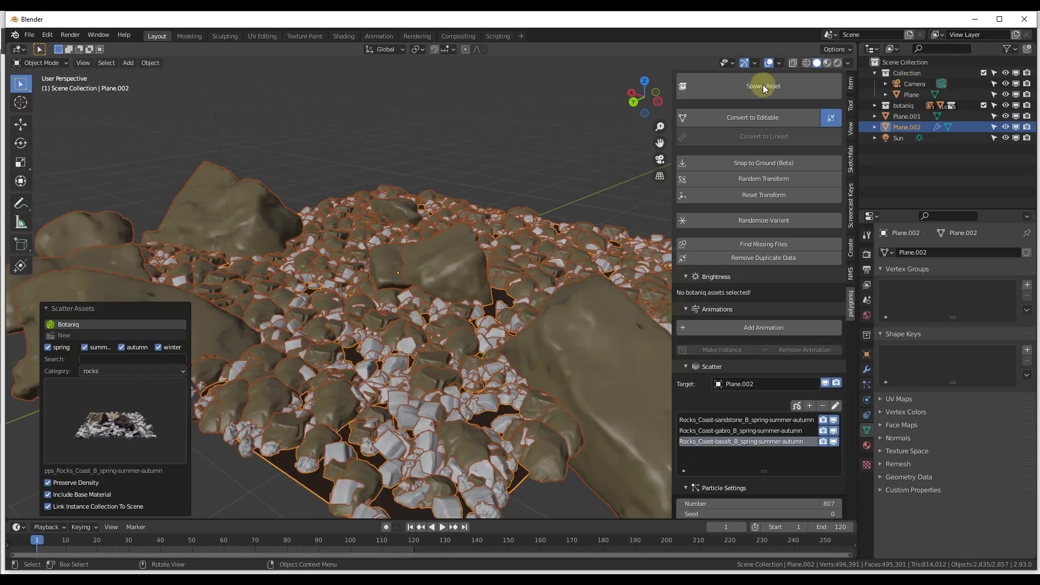
click(828, 62)
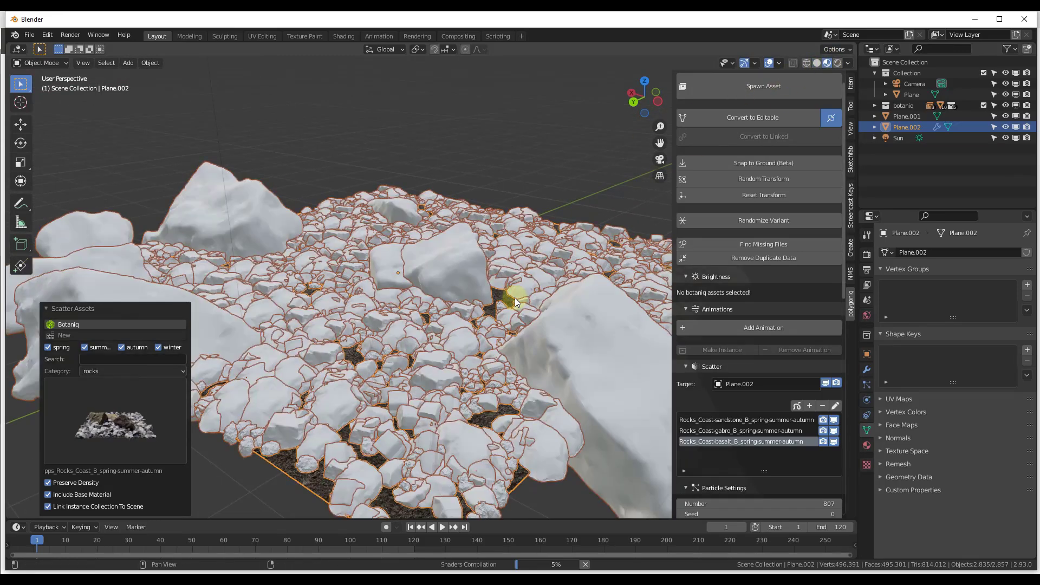
scroll(498, 304, up, 1)
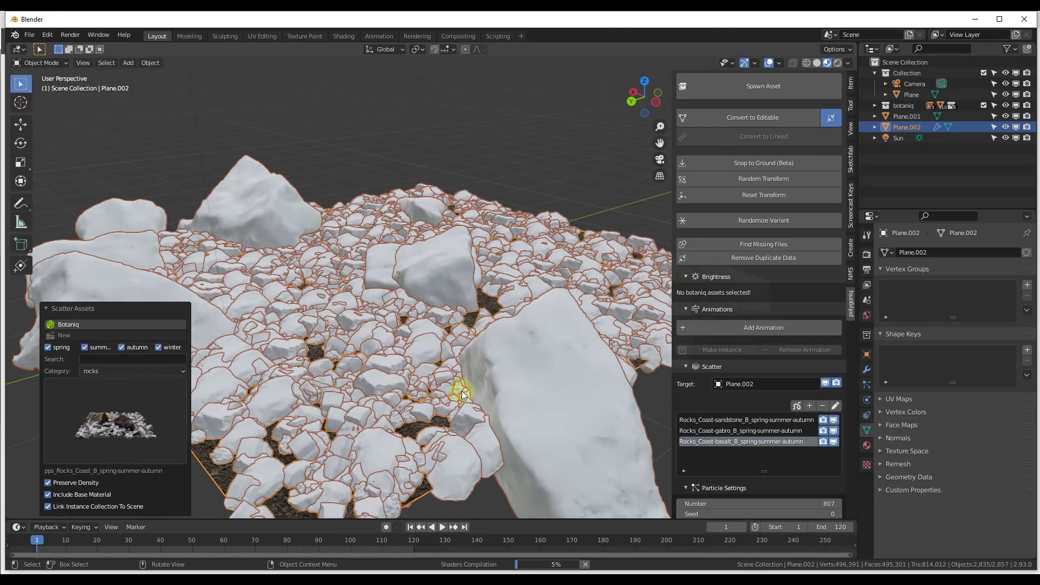
key(alt+a)
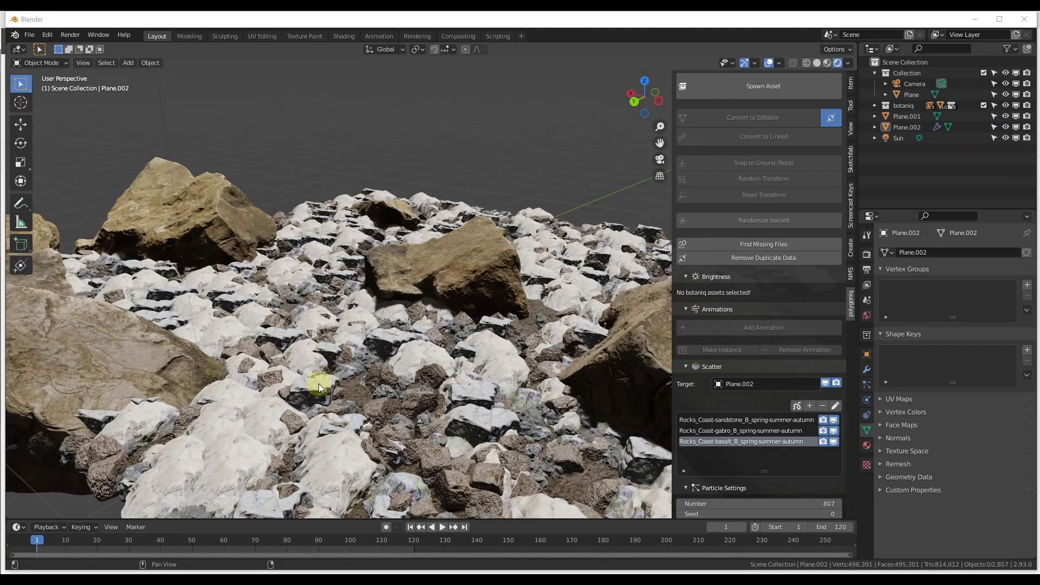
middle_drag(303, 382, 433, 389)
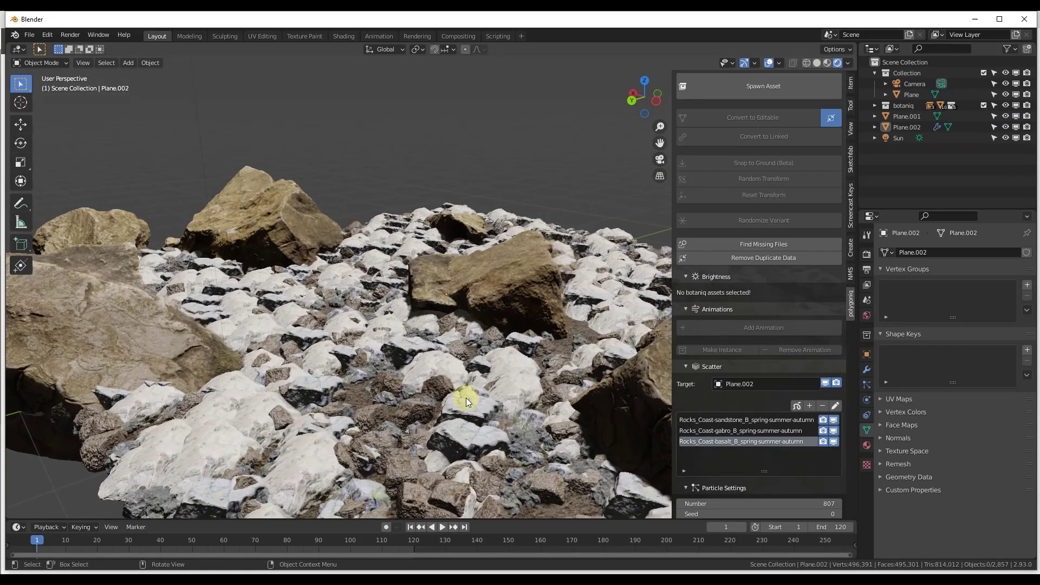
scroll(466, 398, down, 2)
scroll(431, 408, down, 1)
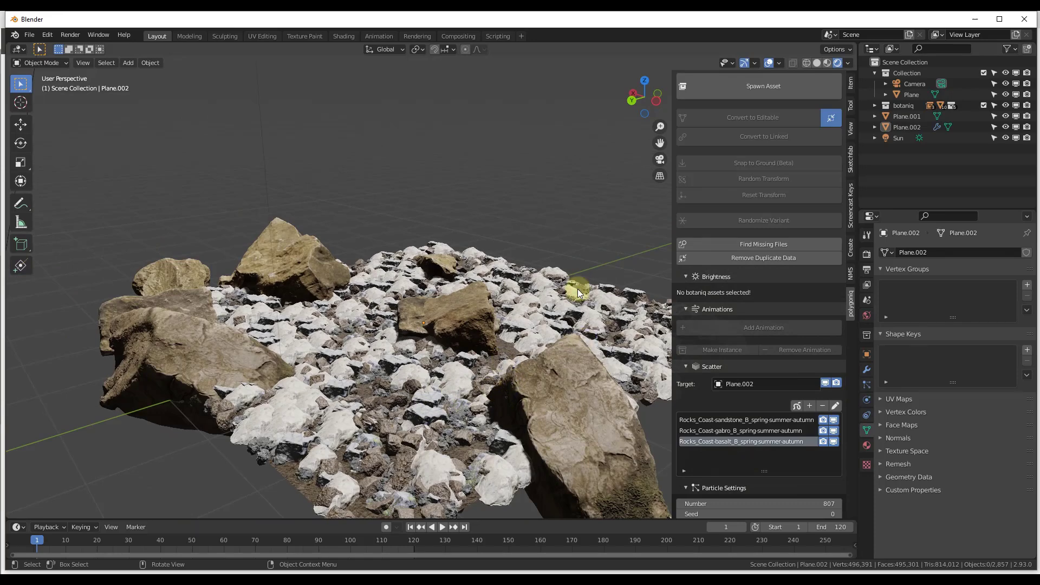
click(816, 63)
middle_drag(544, 407, 470, 392)
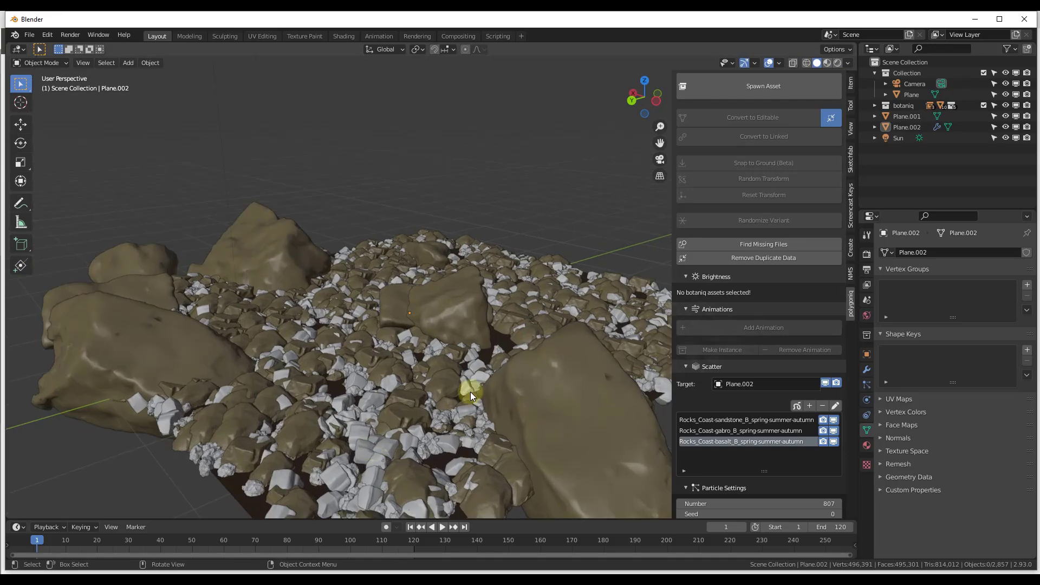
click(470, 391)
scroll(453, 388, up, 2)
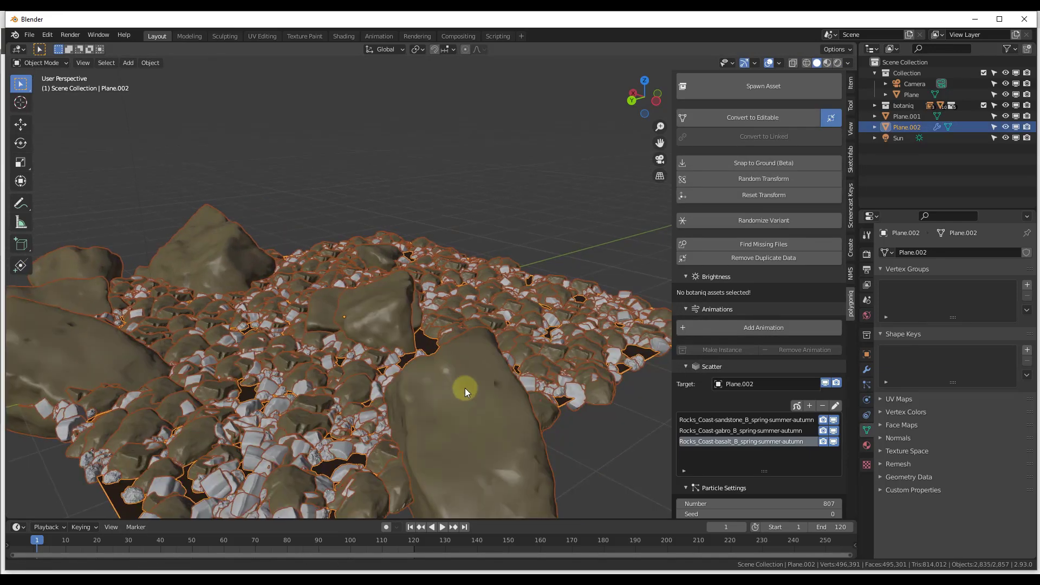
- Remove the basalt, gabro and sandstone rock scatters from the plane
click(767, 421)
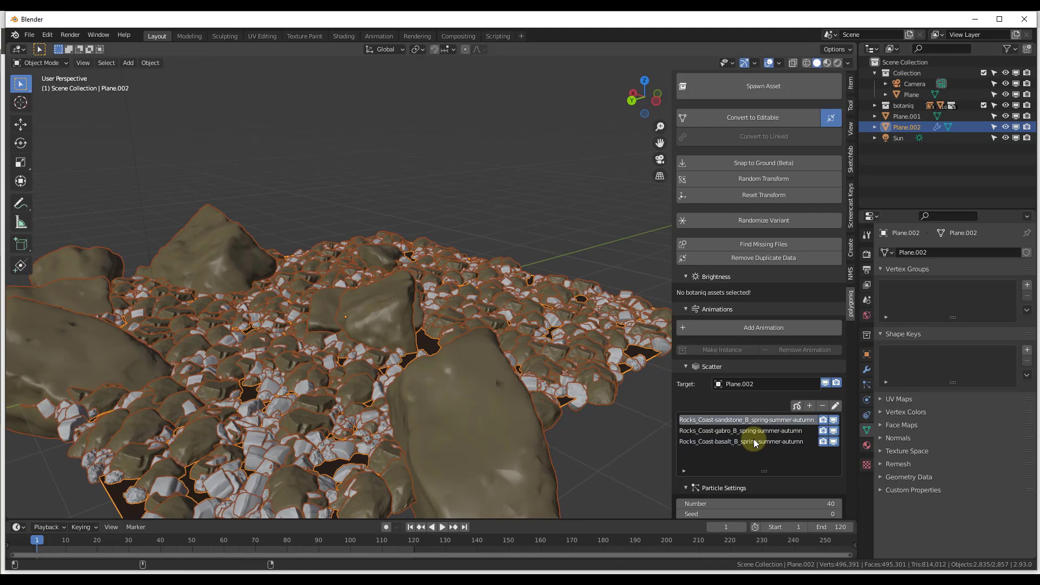
click(753, 441)
click(822, 406)
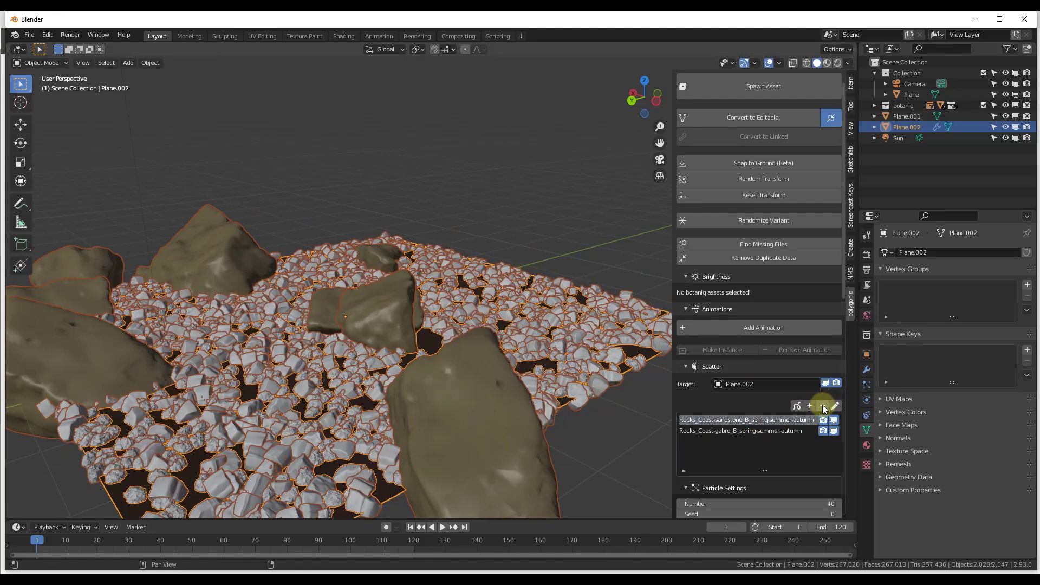
click(822, 405)
click(822, 406)
- Scatter the misc Sonoran-Desert_B preset onto the bare Plane.002
click(457, 353)
click(665, 390)
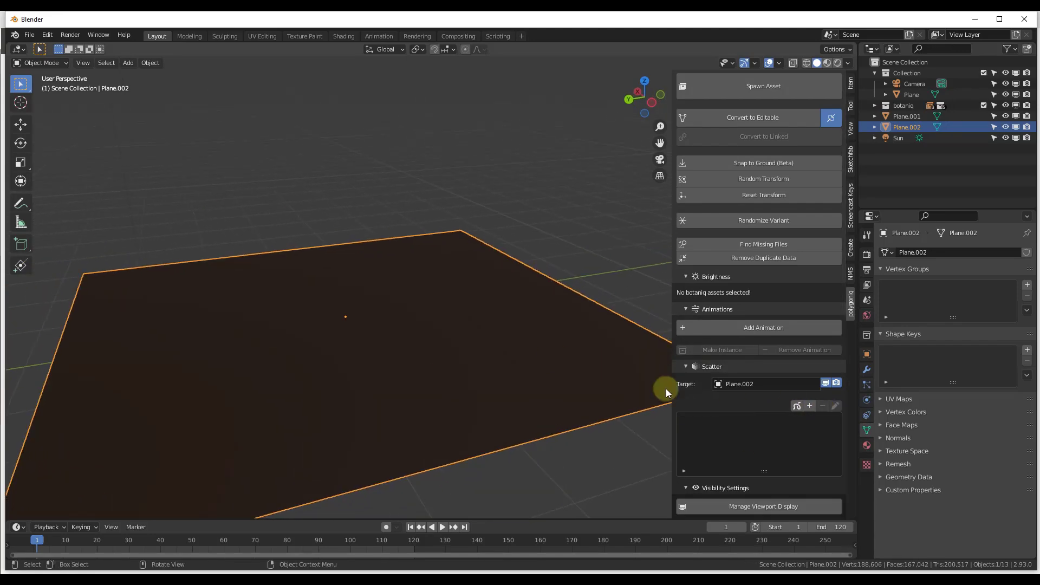
middle_drag(667, 392, 522, 370)
click(809, 405)
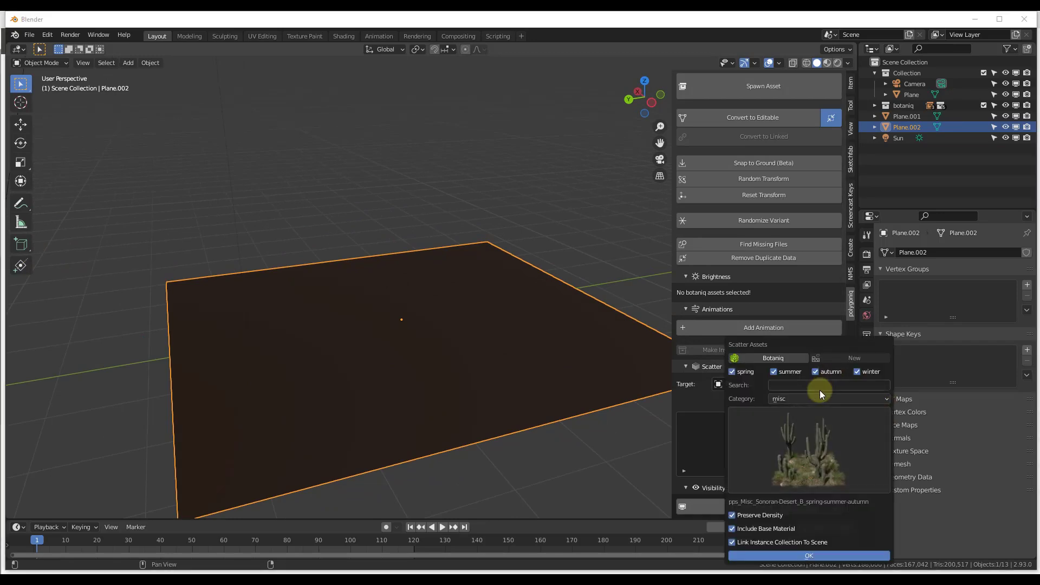
click(807, 399)
click(799, 446)
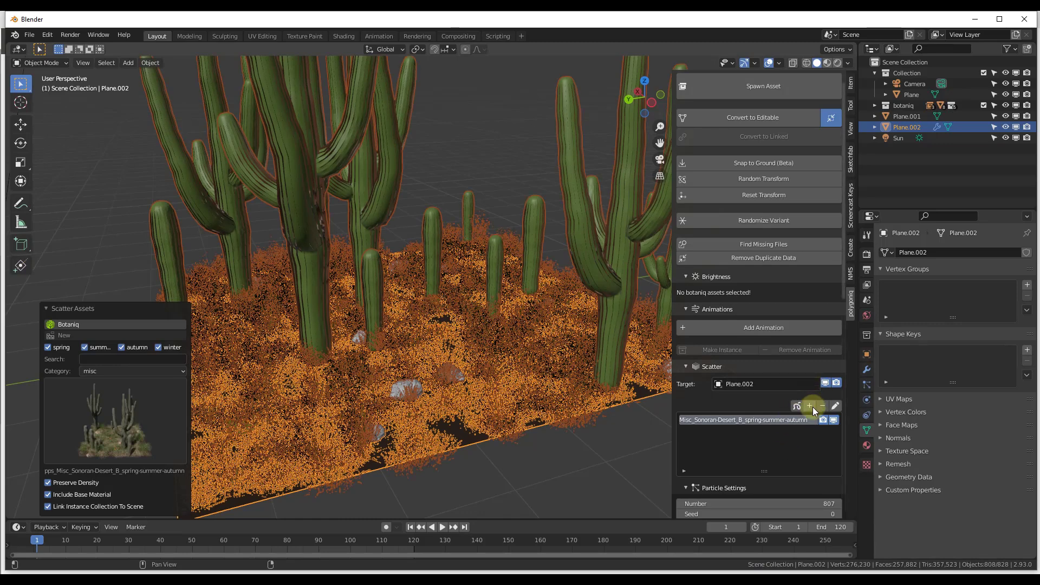
click(812, 407)
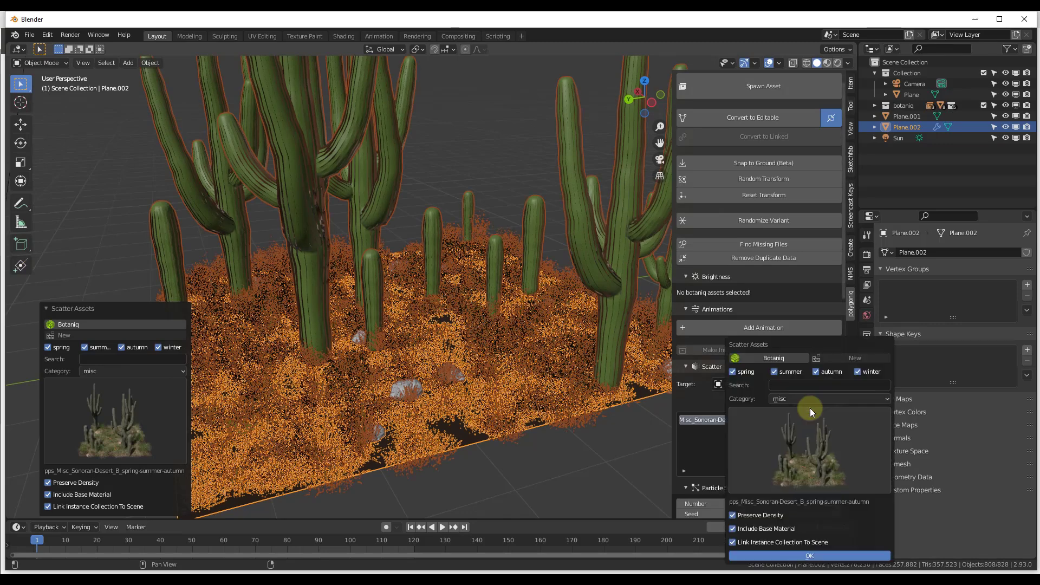
click(791, 444)
click(812, 454)
scroll(449, 320, down, 5)
mouse_move(449, 320)
middle_down()
mouse_move(461, 295)
mouse_move(459, 305)
middle_up()
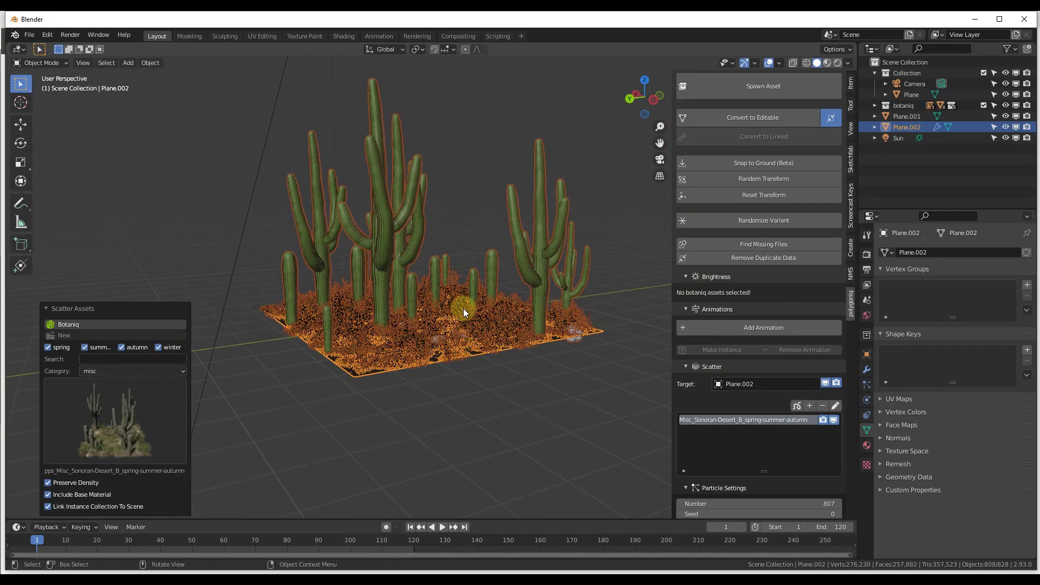
middle_drag(451, 309, 467, 213)
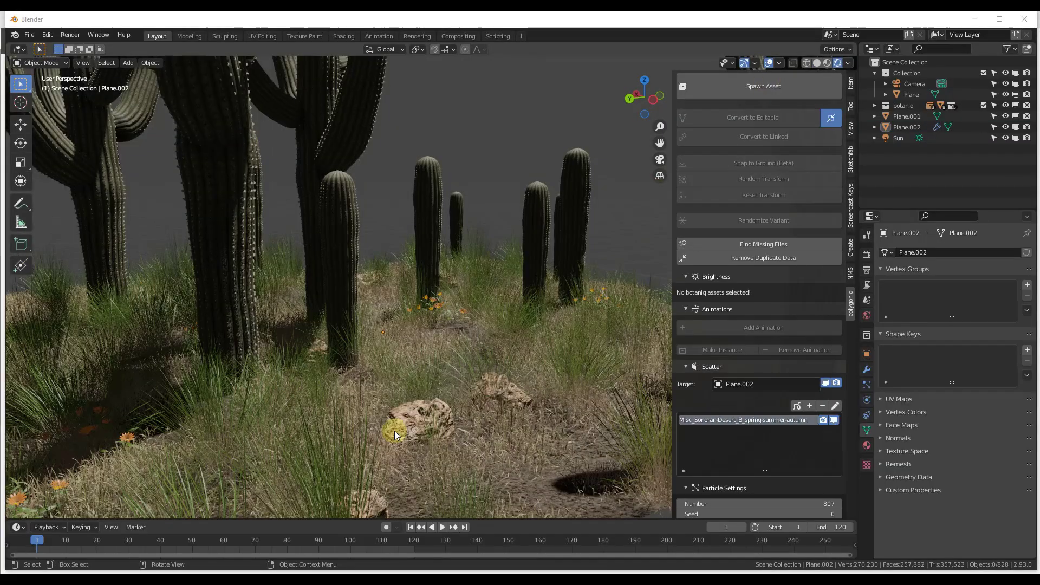
middle_drag(395, 431, 458, 325)
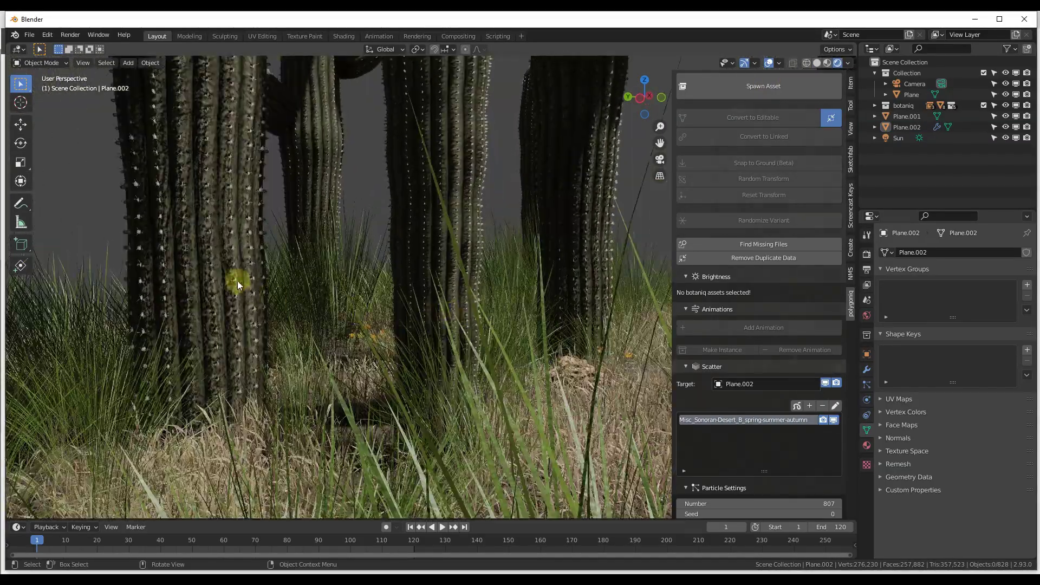
scroll(234, 280, up, 2)
scroll(405, 333, down, 5)
scroll(397, 335, up, 8)
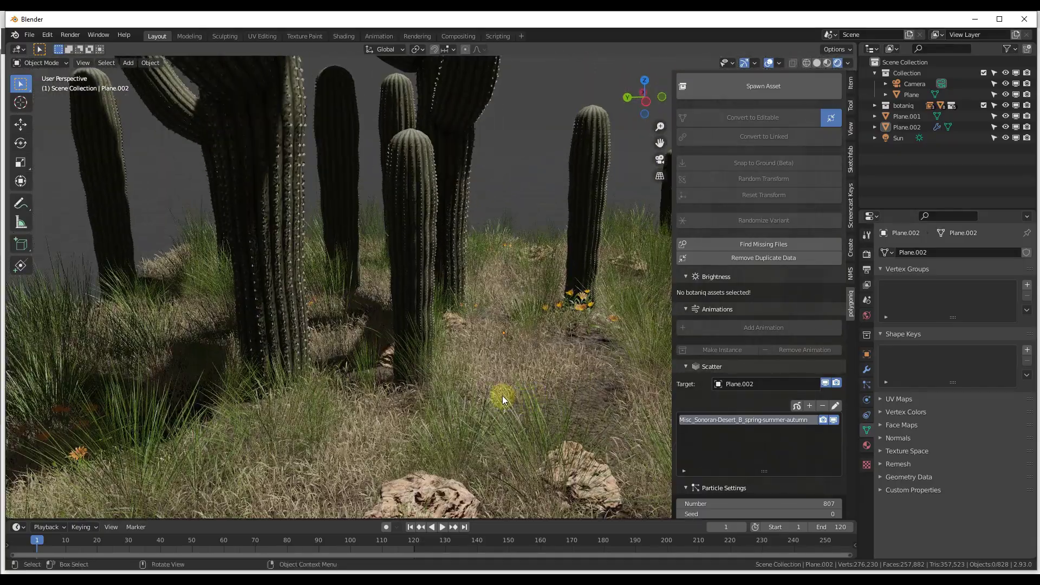
scroll(509, 363, up, 4)
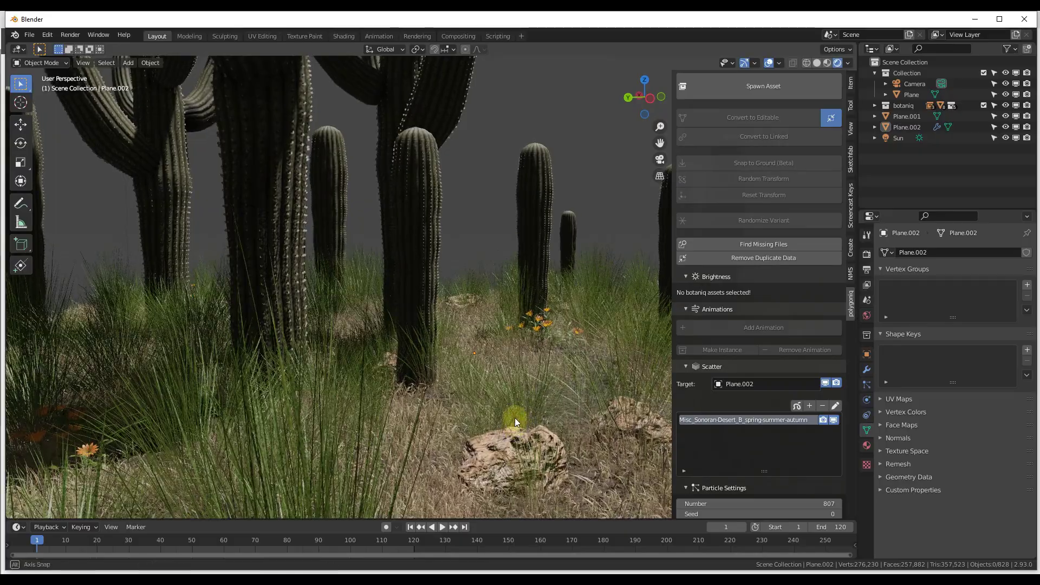
scroll(515, 419, up, 2)
scroll(519, 372, down, 3)
scroll(531, 427, up, 4)
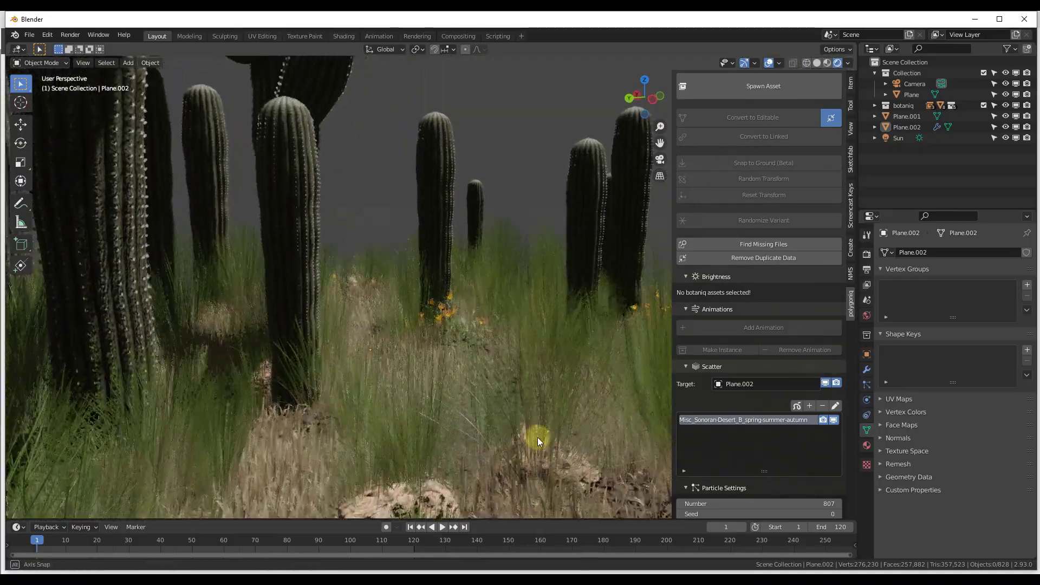
scroll(490, 381, down, 2)
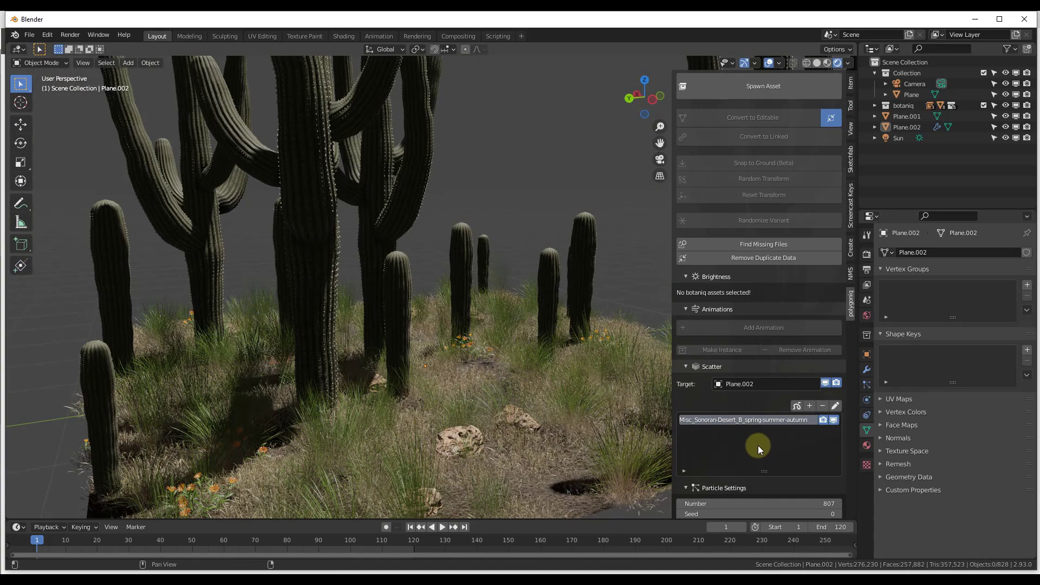
scroll(426, 426, down, 8)
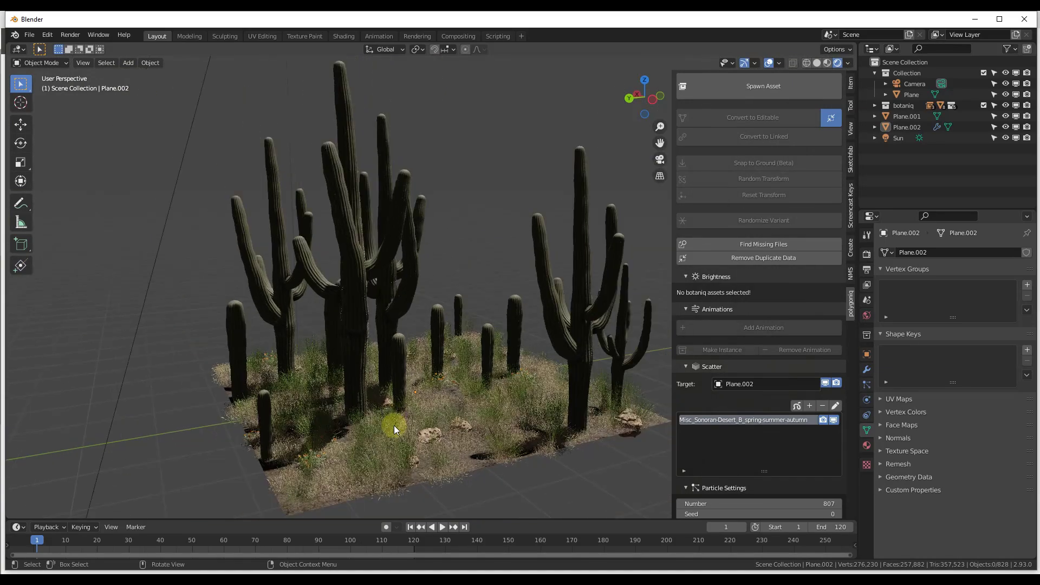
- Add a new plane mesh beside the cacti and select it
scroll(482, 421, up, 3)
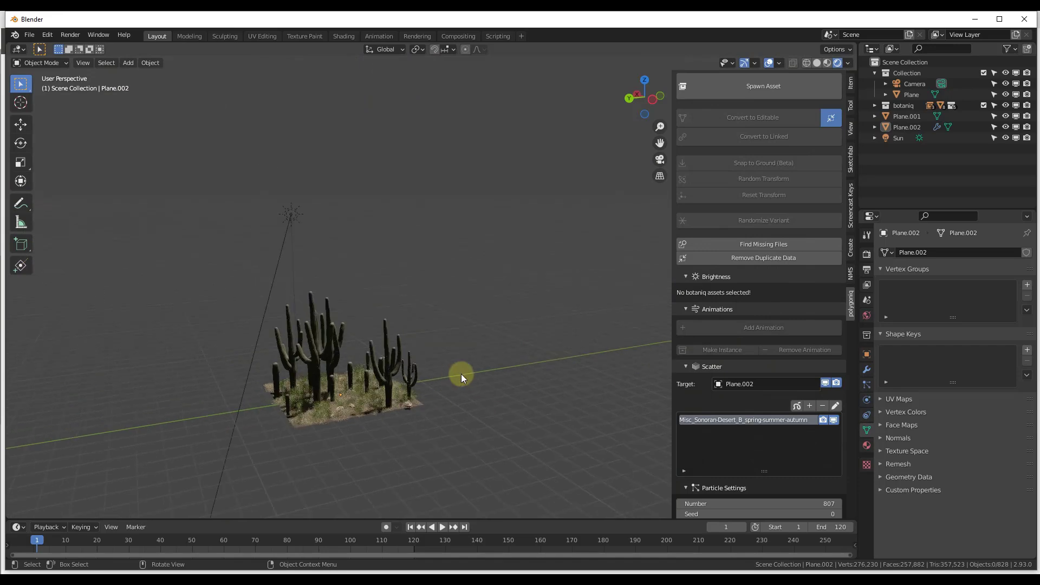
shift+right_drag(502, 369, 538, 364)
key(shift+a)
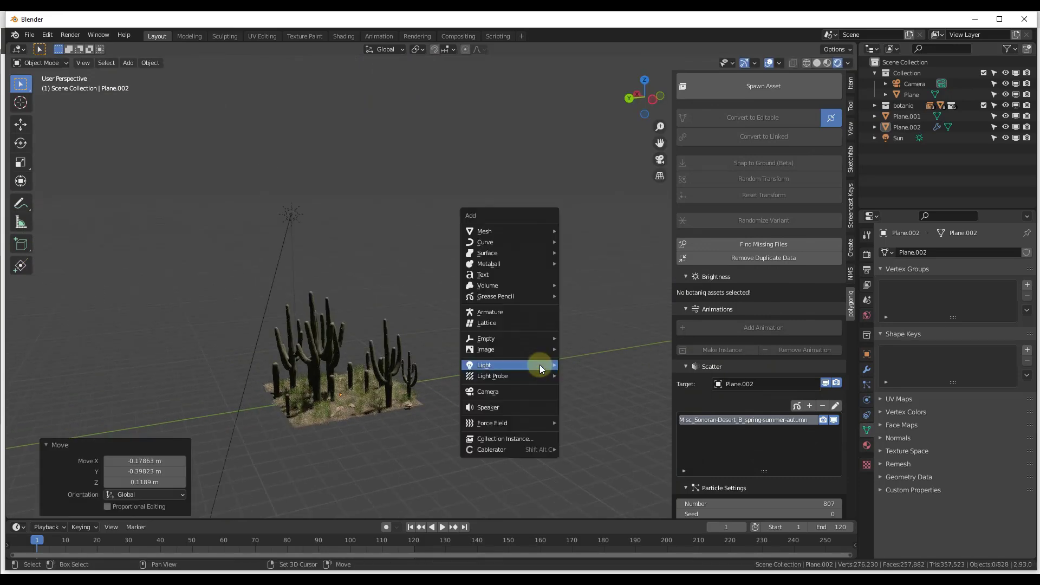
mouse_move(530, 231)
click(590, 231)
scroll(578, 364, up, 3)
scroll(578, 365, down, 3)
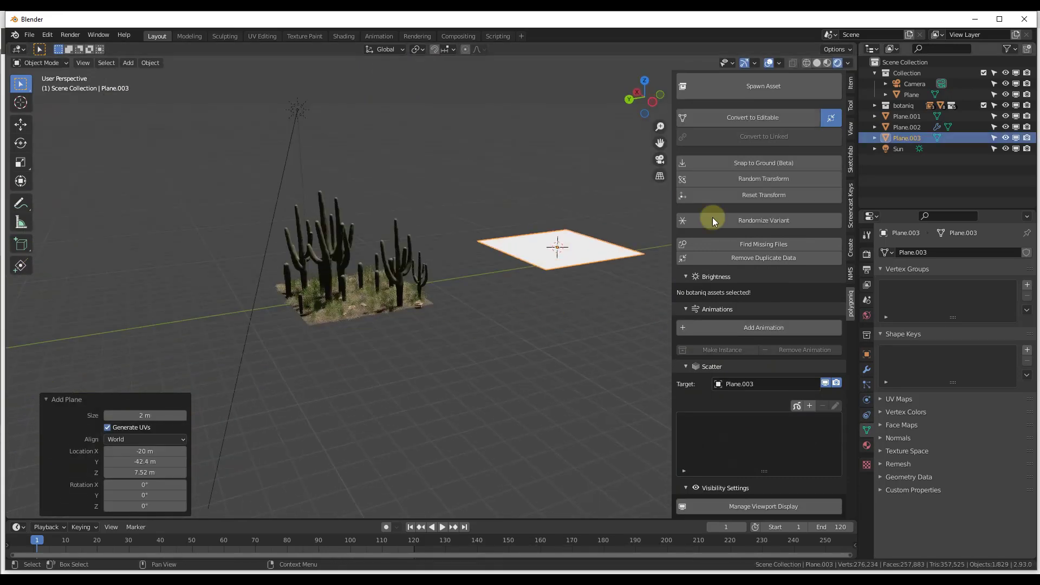
scroll(524, 232, up, 5)
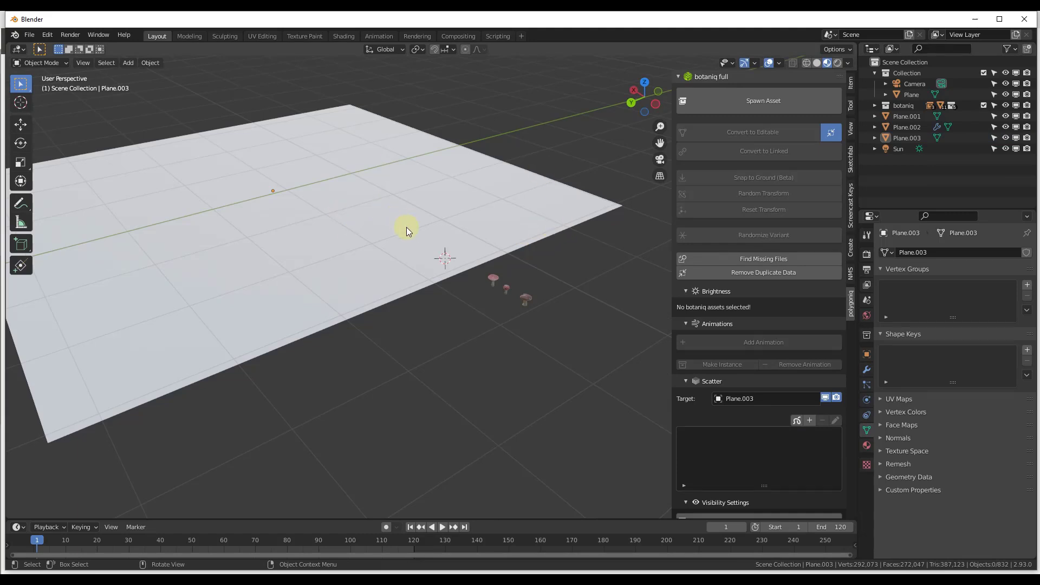
middle_drag(443, 250, 529, 302)
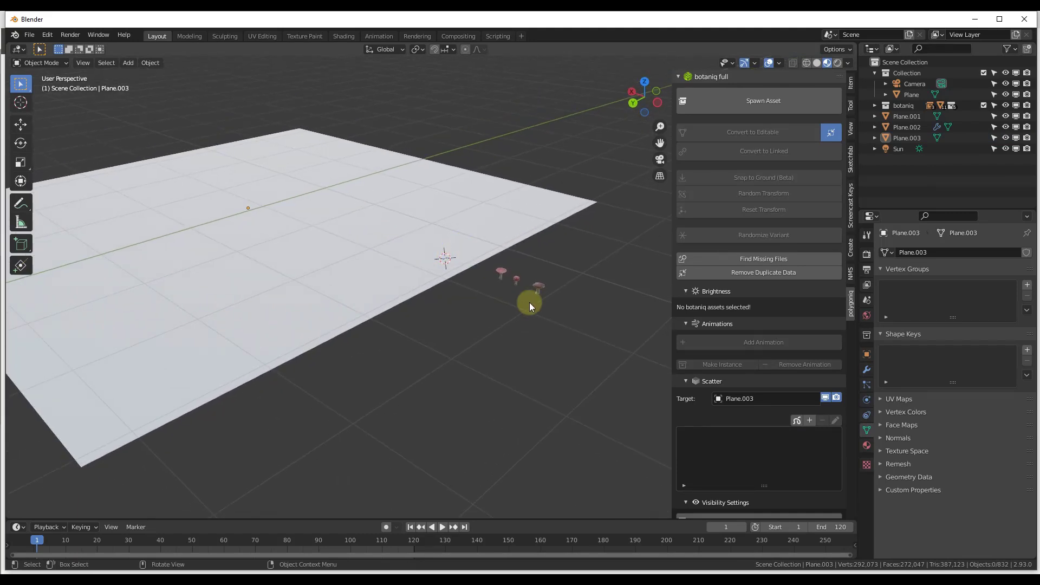
click(412, 228)
- Start a new custom scatter named Shrooms on the plane rather than a preset
click(809, 420)
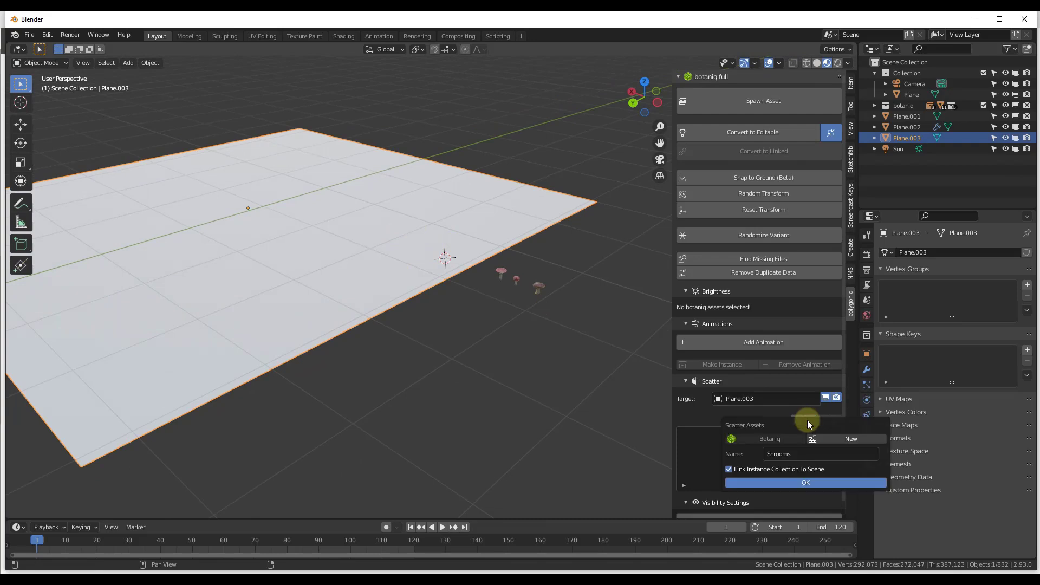
click(769, 439)
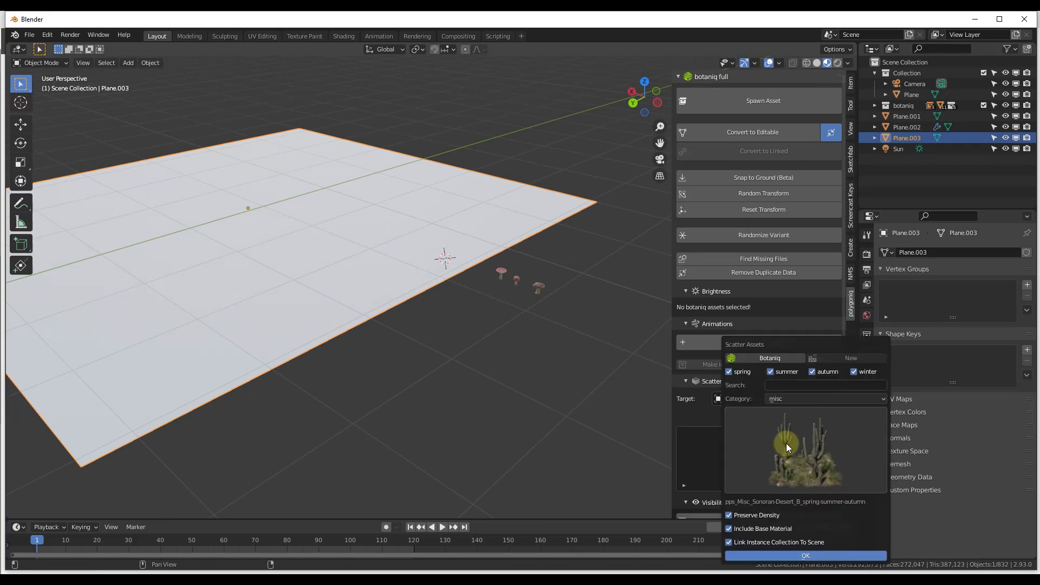
click(823, 355)
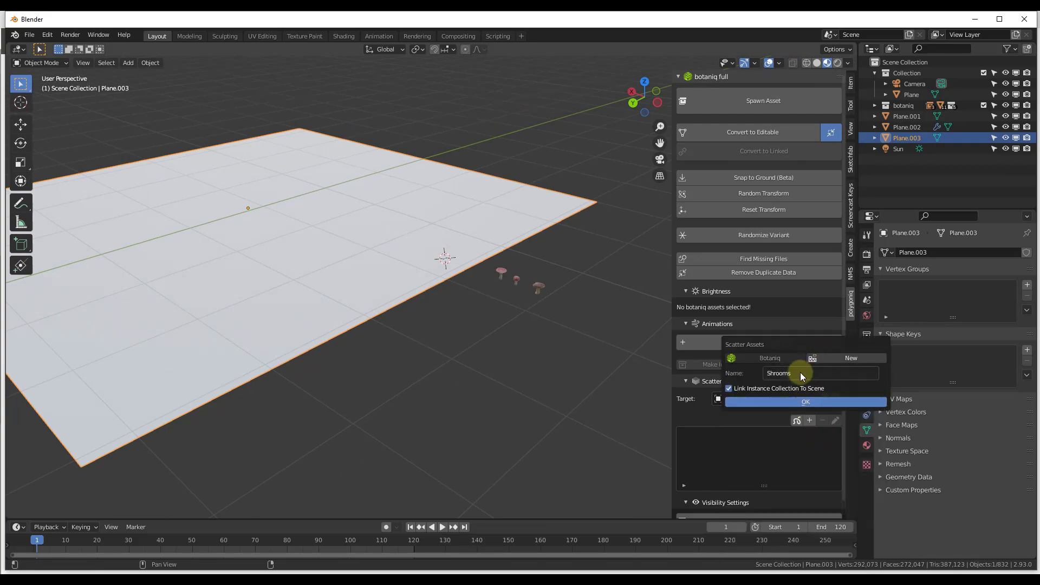
- Create the empty Shrooms scatter and add the three selected mushroom models to its objects
click(803, 403)
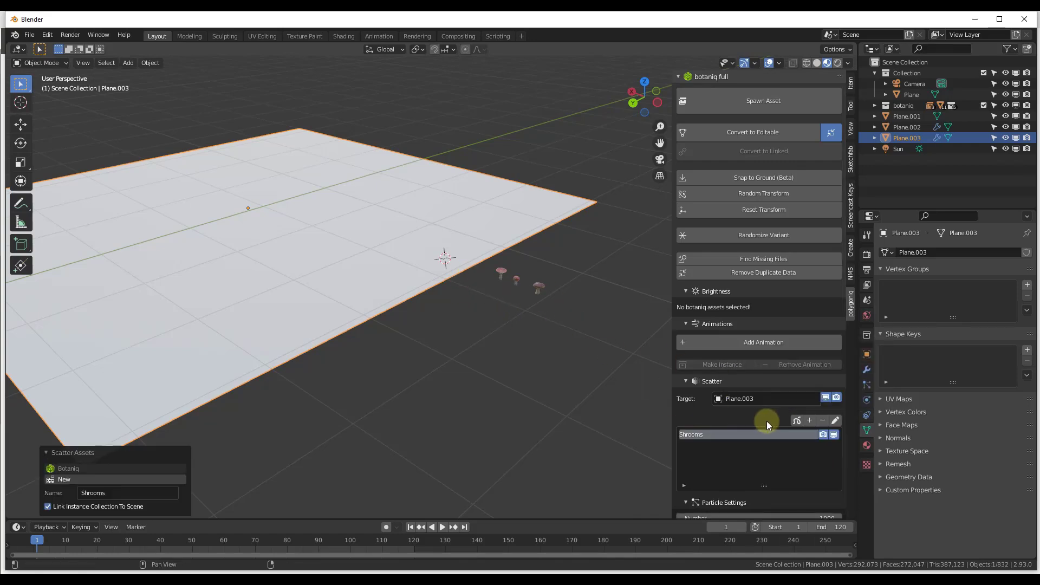
scroll(747, 408, down, 4)
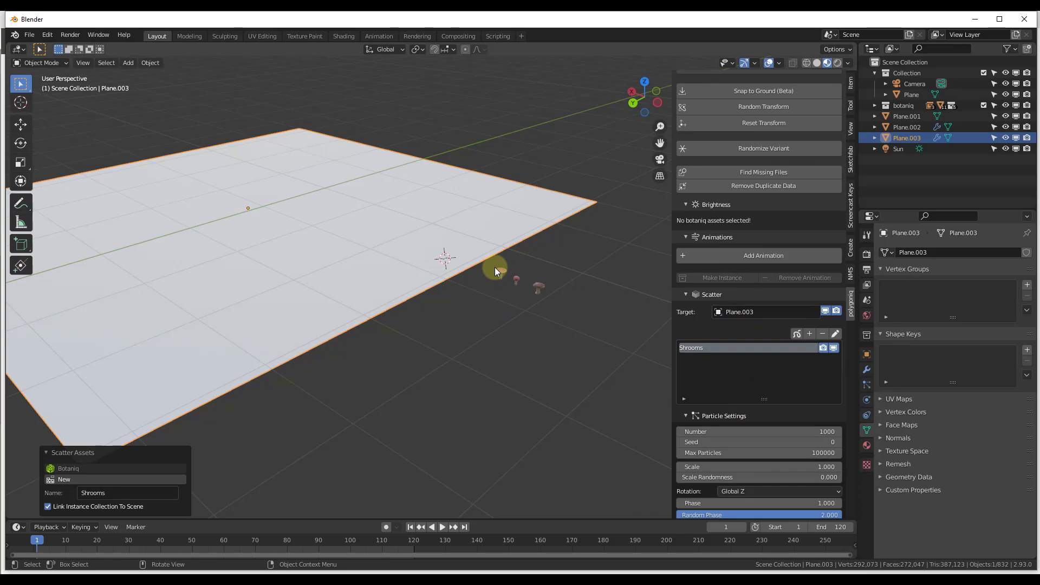
drag(495, 268, 555, 307)
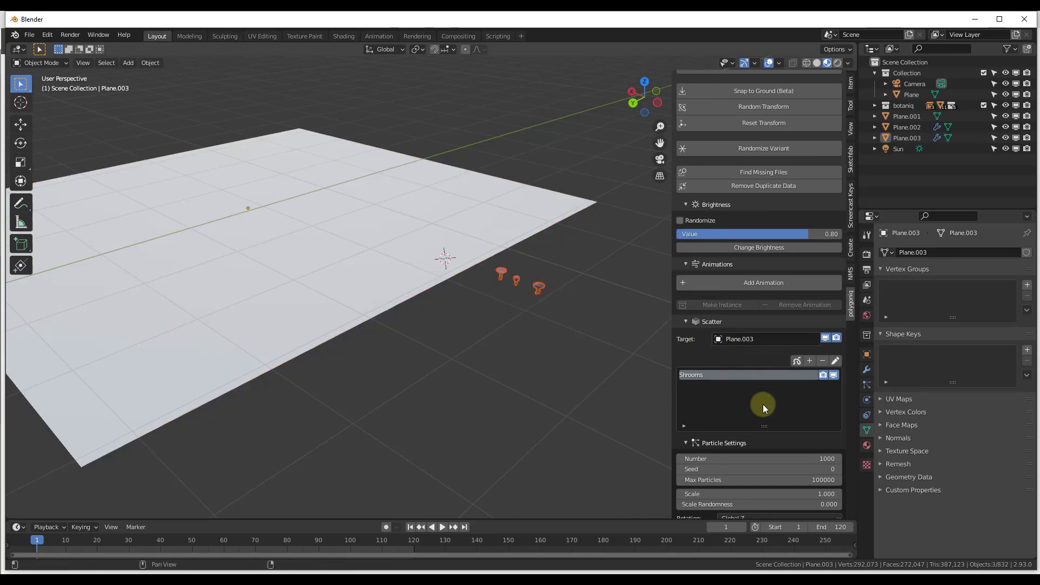
scroll(763, 406, down, 4)
shift+click(450, 231)
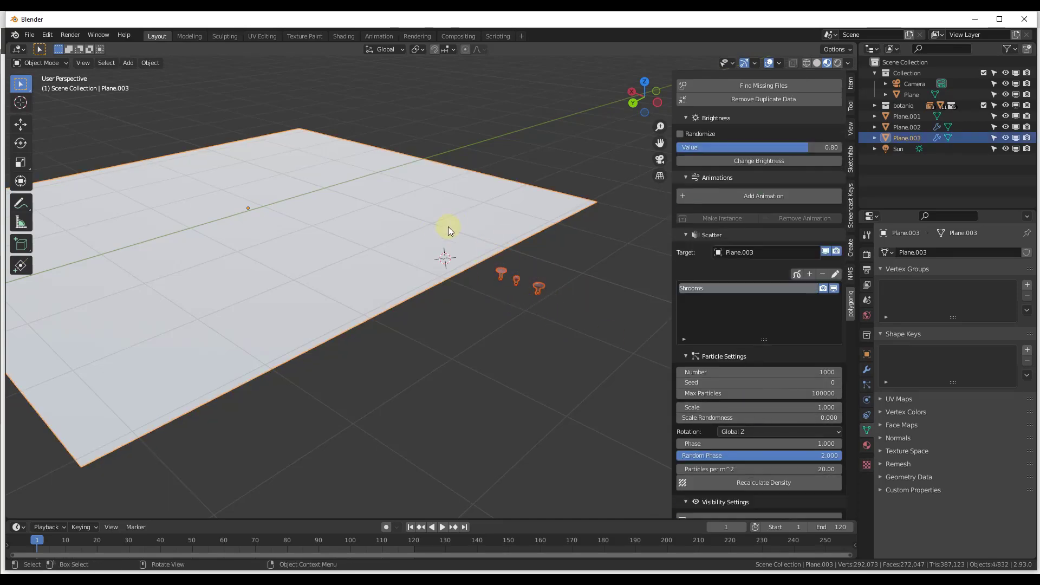
scroll(748, 328, down, 10)
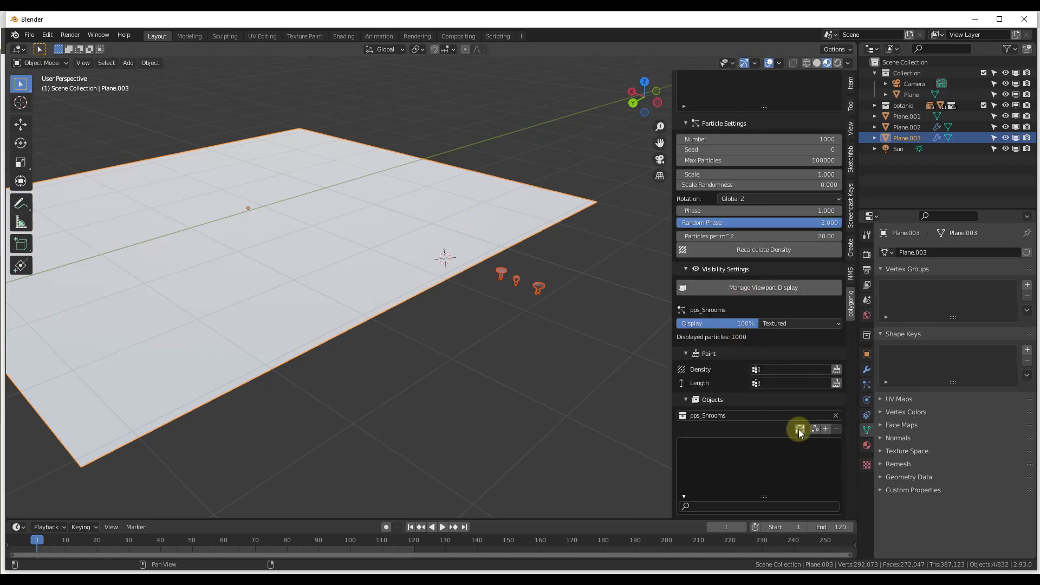
click(815, 429)
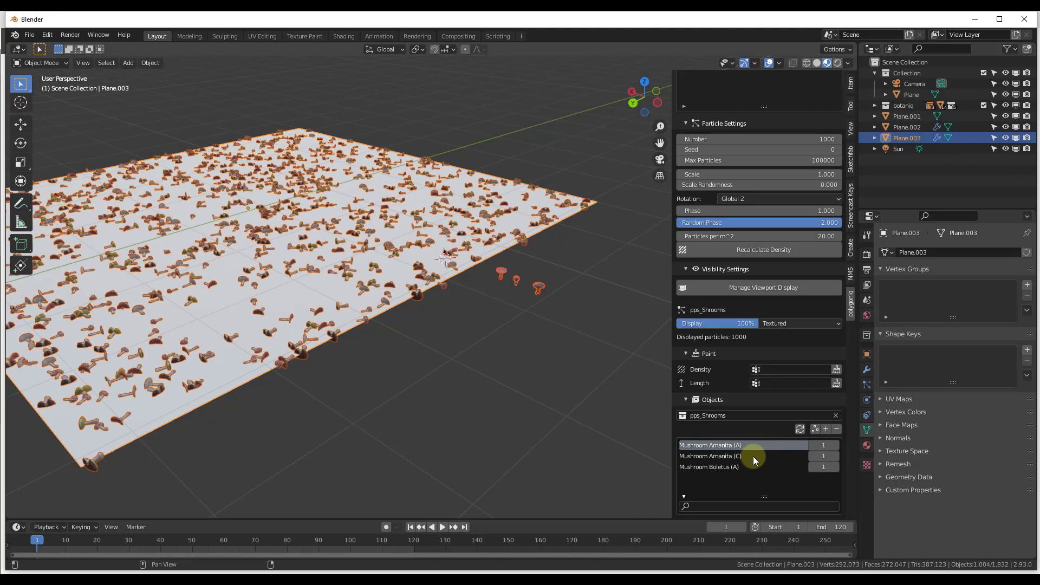
- Orbit and zoom out to view the whole mushroom-covered plane
middle_drag(372, 224, 508, 272)
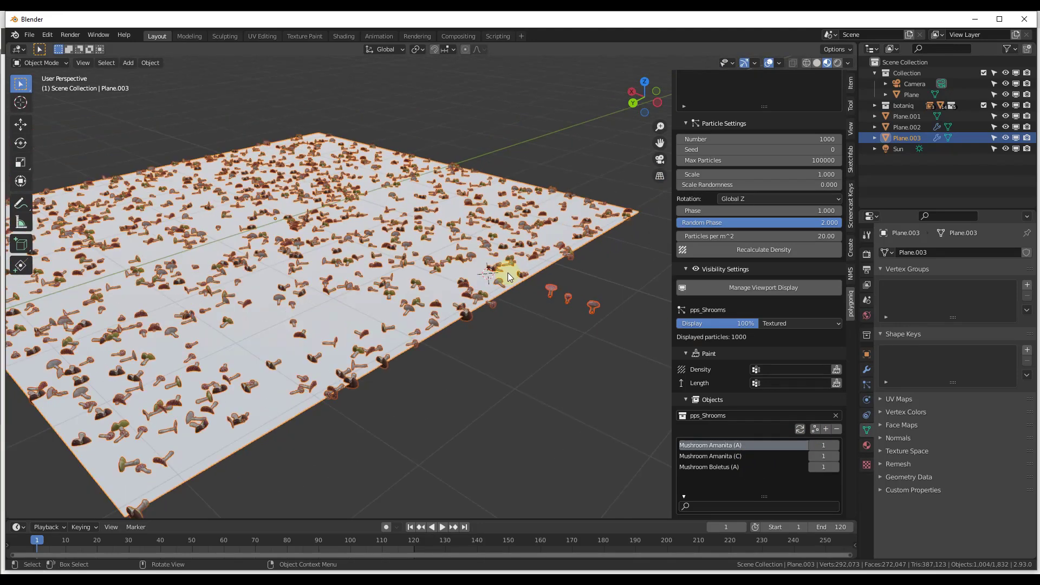
scroll(718, 243, up, 4)
middle_drag(444, 210, 613, 279)
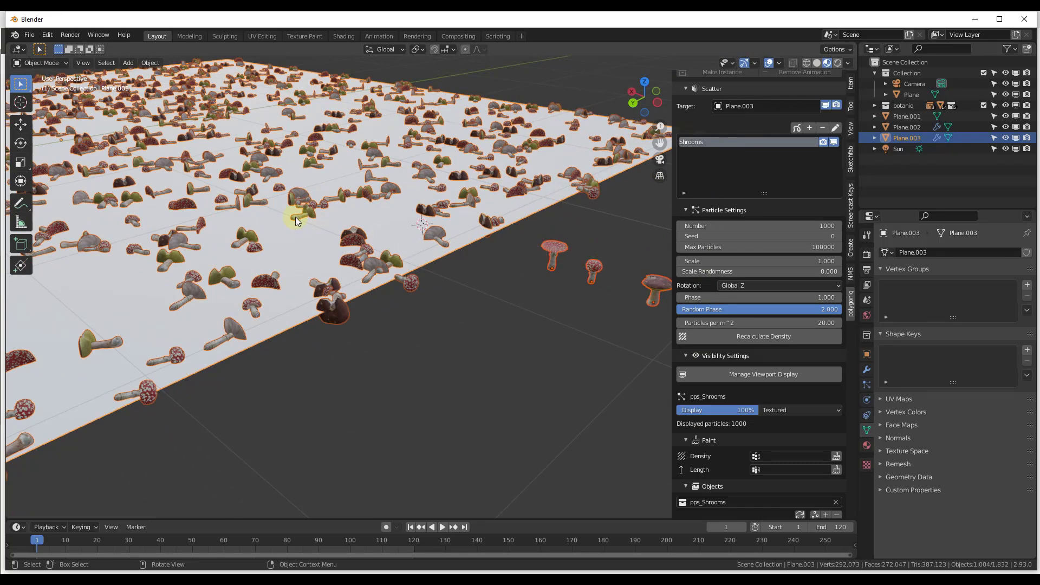
ctrl+middle_drag(297, 220, 448, 210)
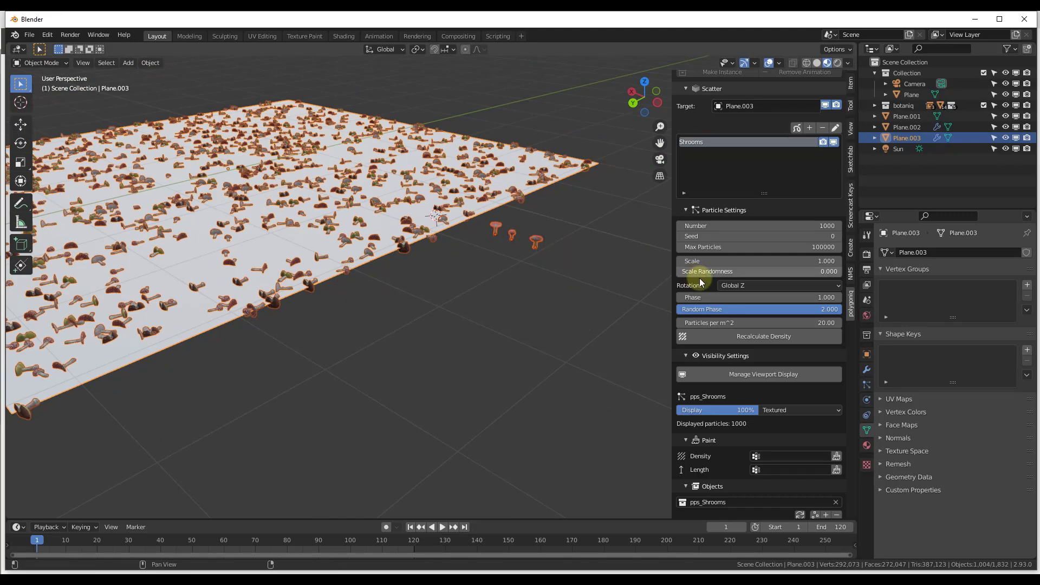
scroll(362, 166, up, 5)
scroll(412, 236, down, 4)
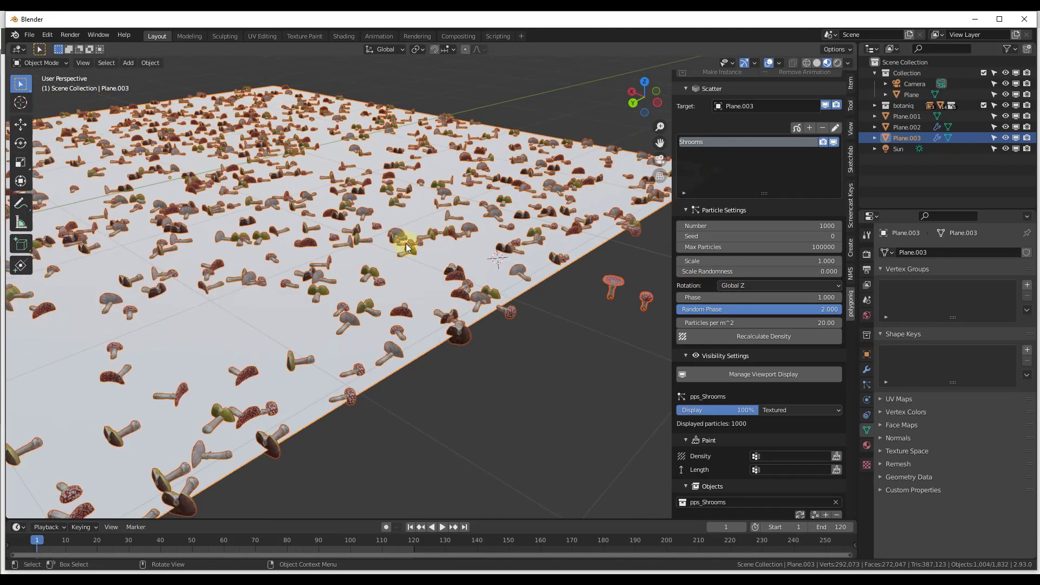
- Try Object X and Object Z particle rotation, settling on Object Y for the mushrooms
click(731, 287)
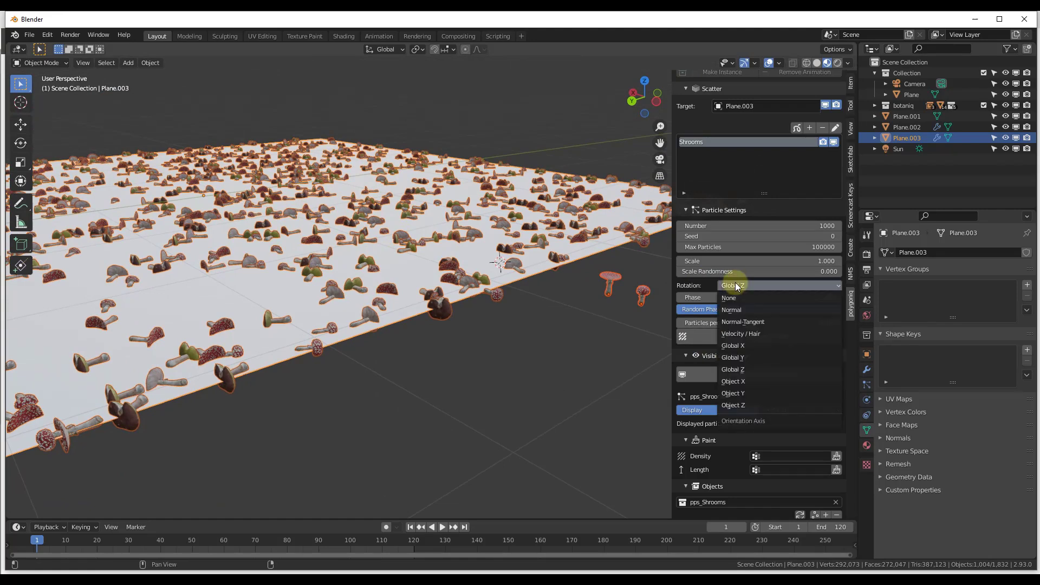
click(743, 379)
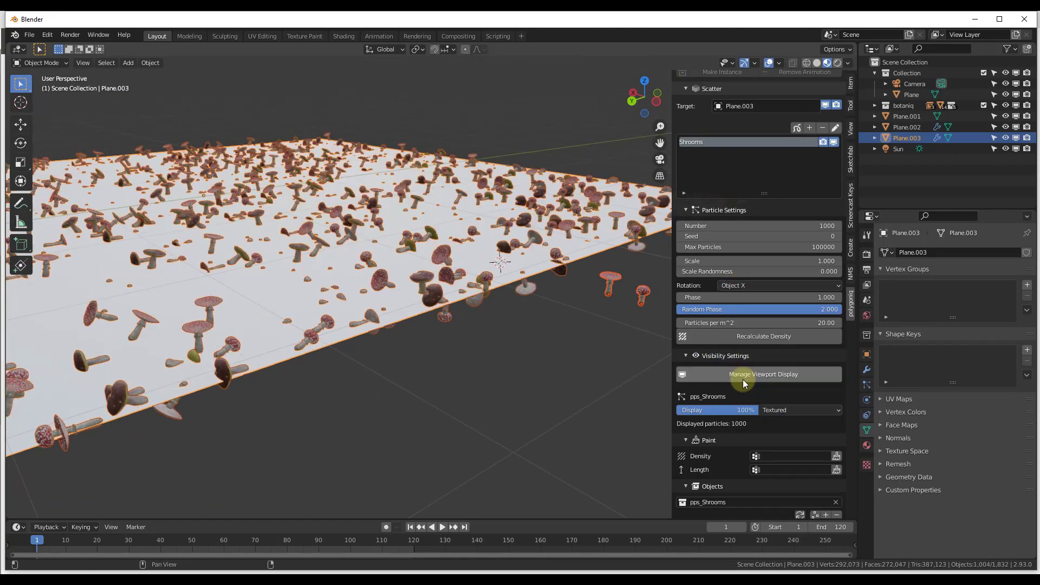
click(737, 288)
click(739, 393)
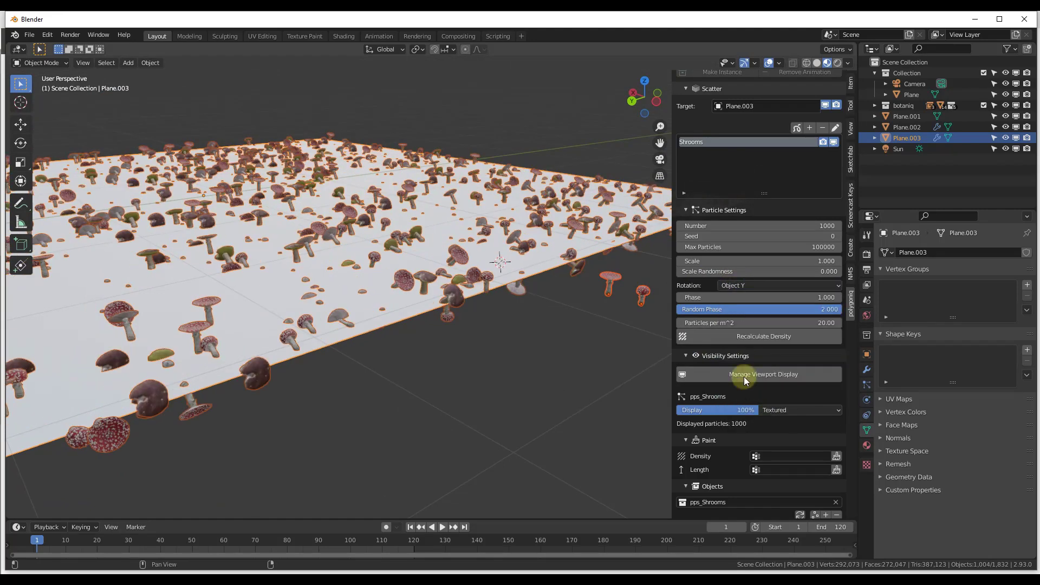
click(742, 287)
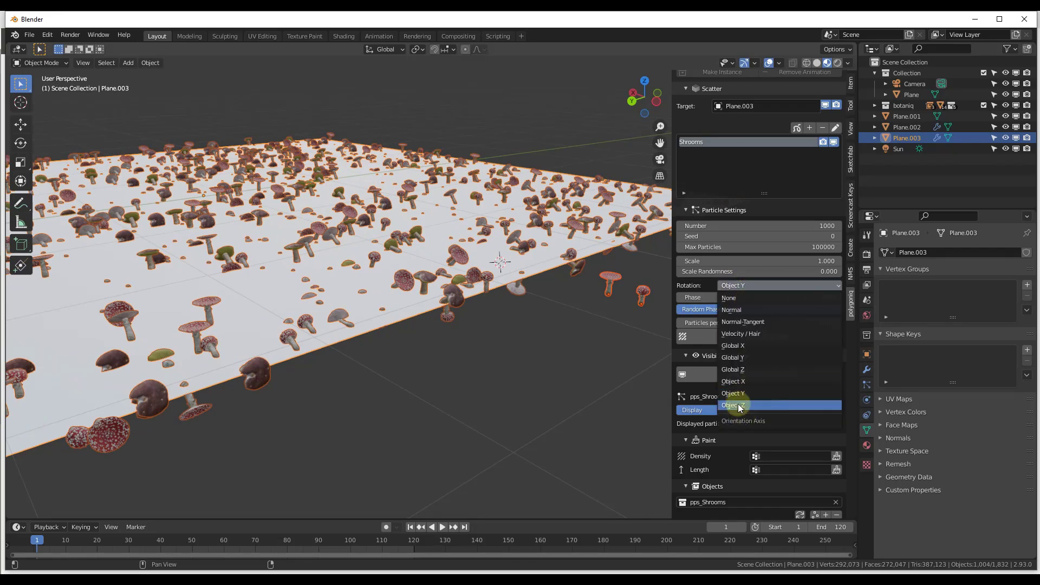
click(734, 406)
click(740, 286)
click(744, 393)
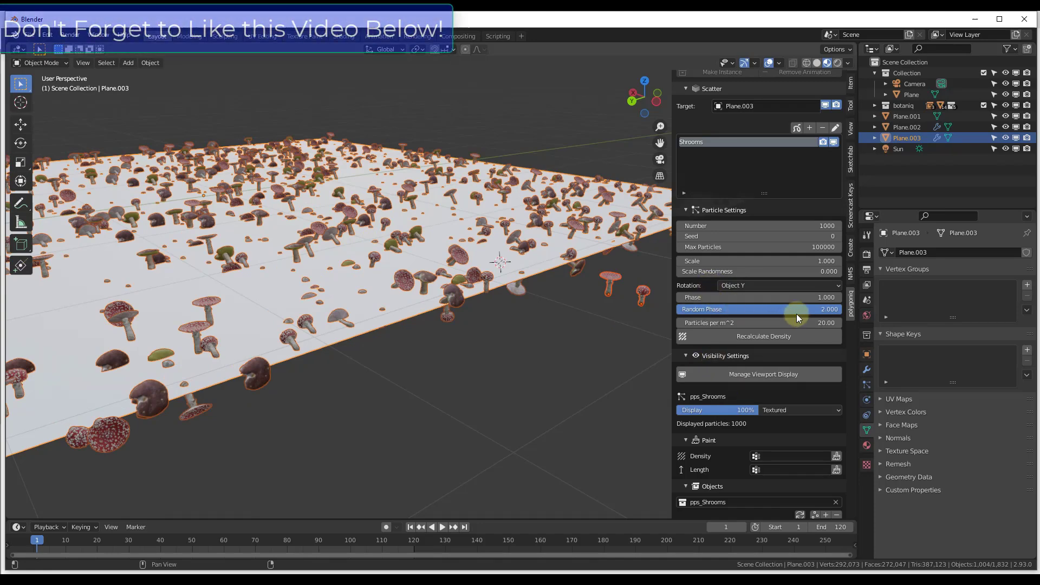
- Lower the mushrooms' Random Phase to about 1.3 and set Phase to 0
click(758, 306)
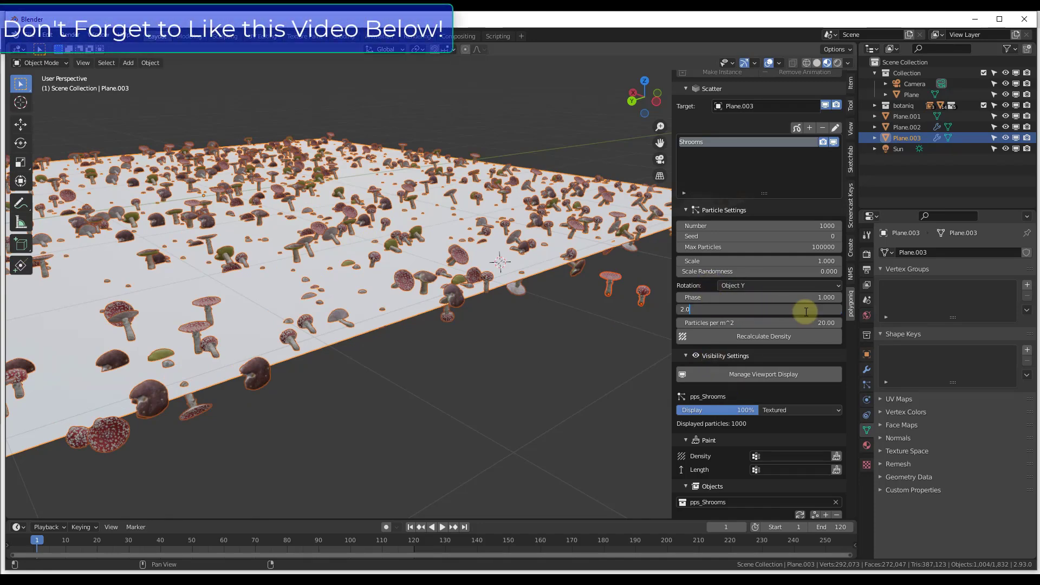
key(Return)
drag(777, 307, 753, 297)
key(BackSpace)
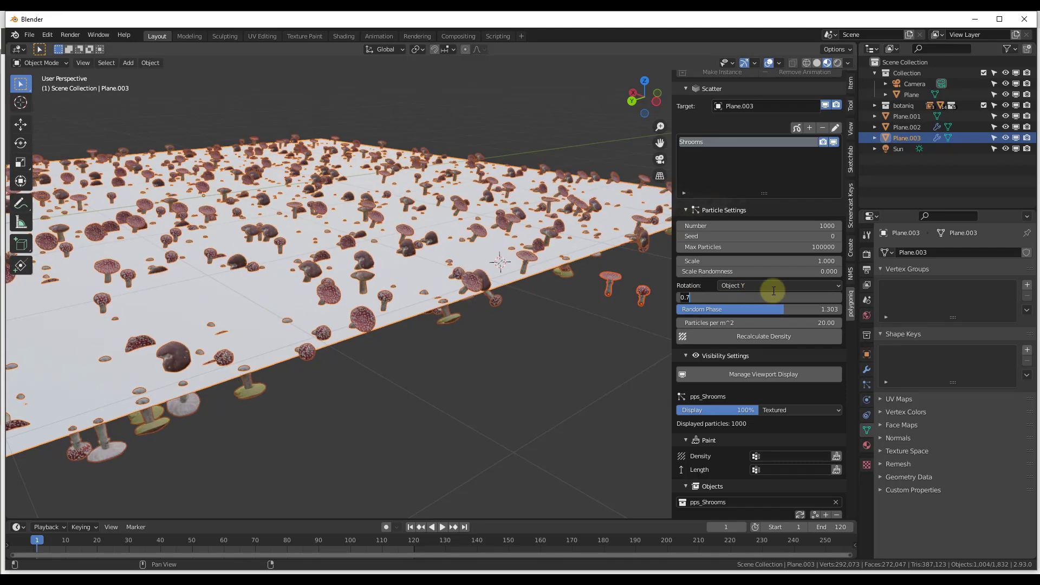
- Reduce the mushroom particle count from 1000 to 917 and view the plane from another angle
click(805, 336)
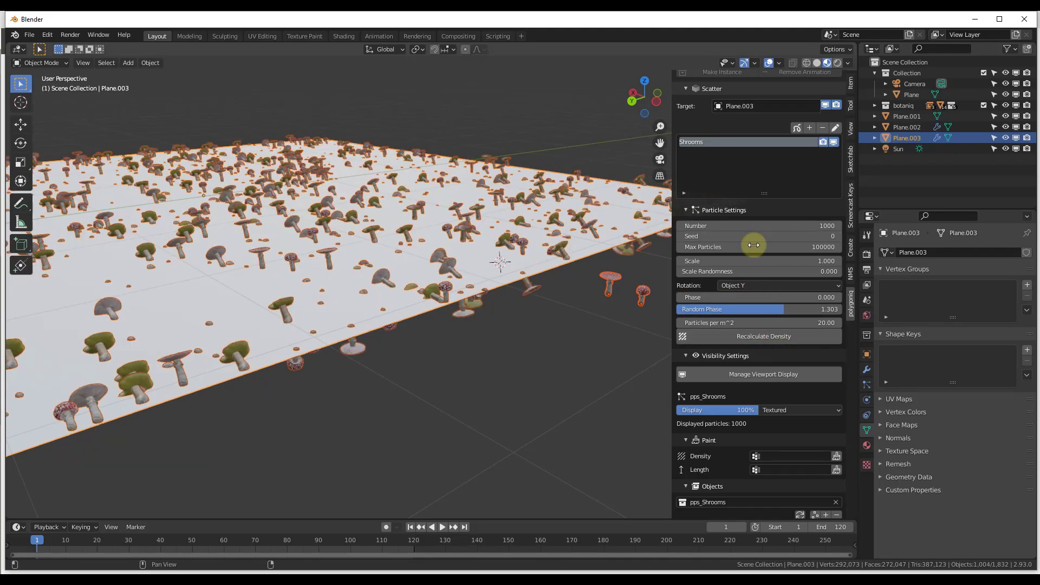
drag(768, 224, 696, 224)
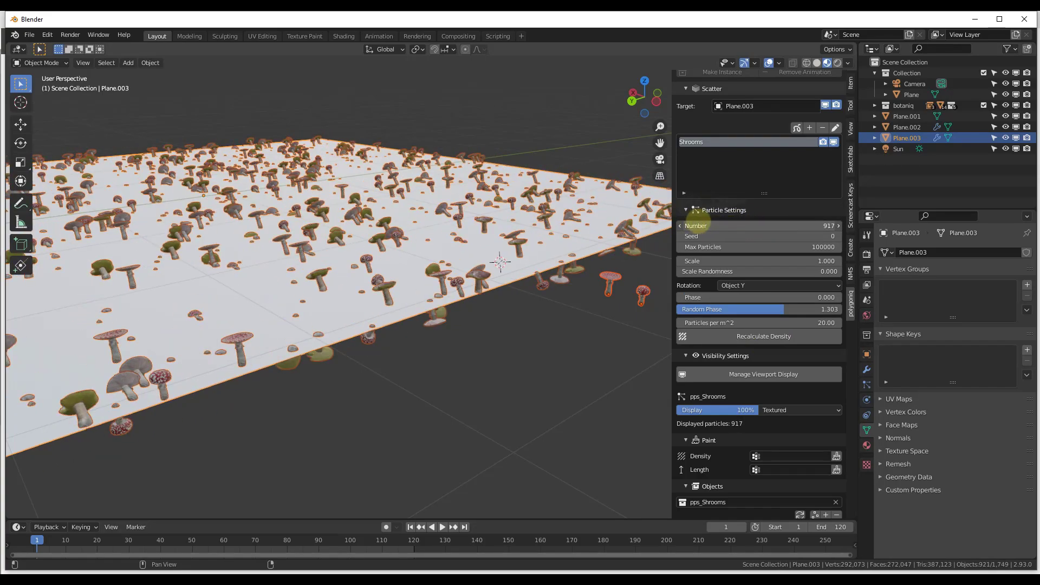
middle_drag(254, 224, 458, 268)
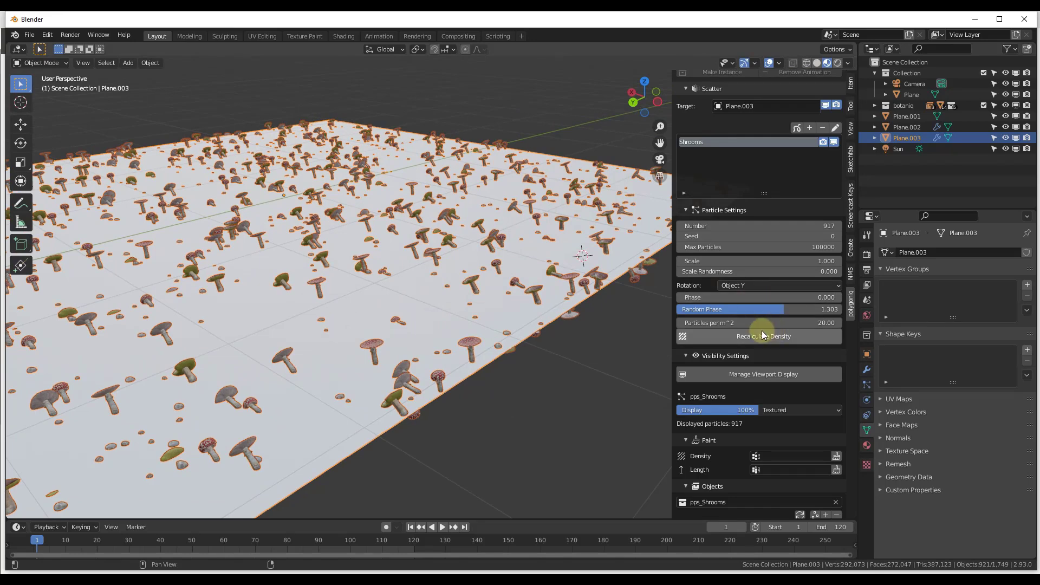
- Paint an S-shaped density stroke across the plane in Weight Paint mode, then return to Object Mode
scroll(790, 383, down, 7)
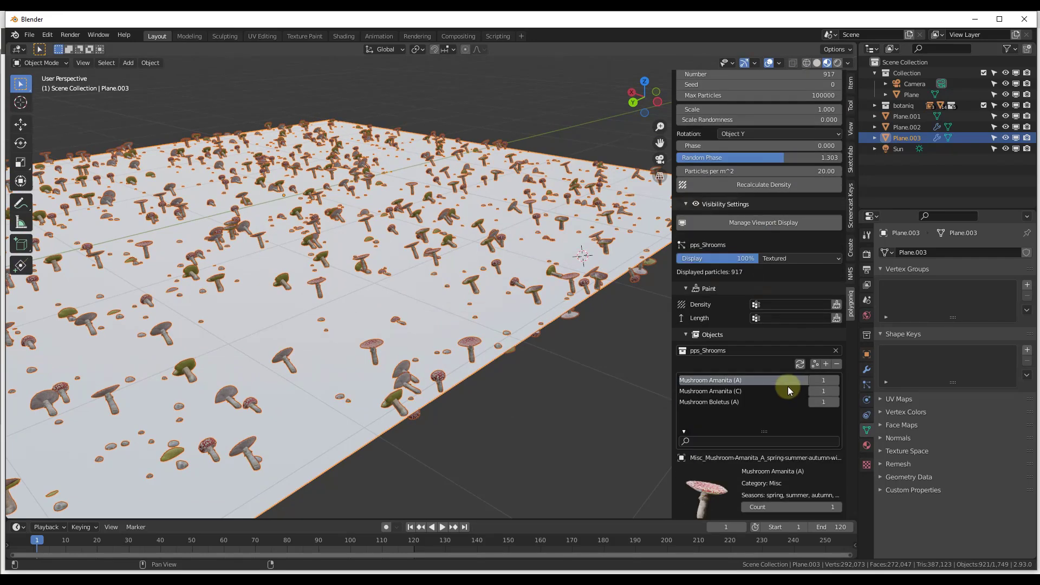
scroll(787, 386, down, 1)
middle_drag(563, 312, 508, 257)
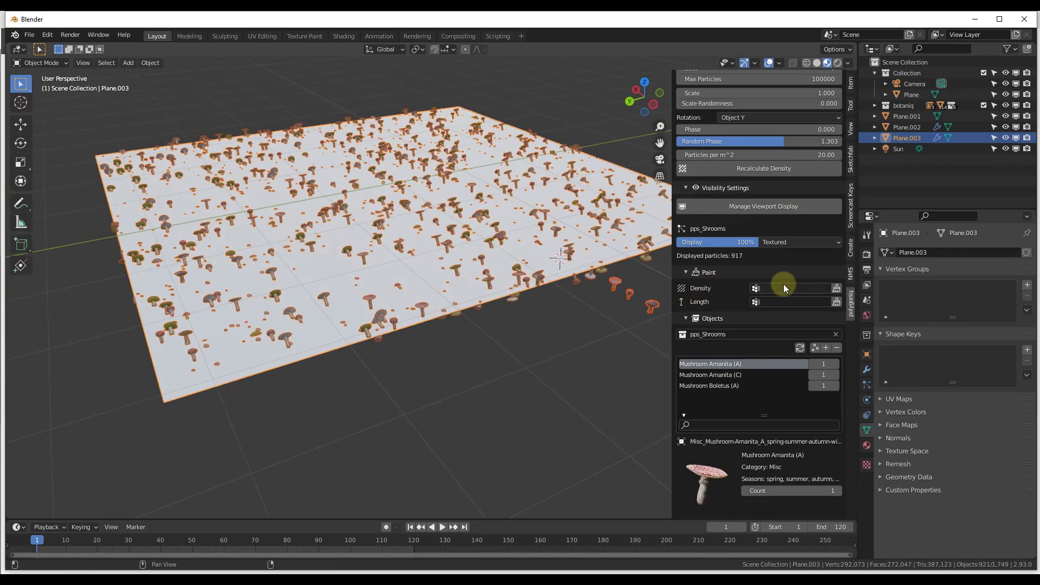
click(836, 288)
mouse_move(441, 106)
mouse_down()
mouse_move(573, 168)
mouse_move(606, 205)
mouse_move(558, 234)
mouse_move(511, 228)
mouse_move(362, 147)
mouse_move(321, 148)
mouse_move(317, 171)
mouse_move(346, 268)
mouse_move(320, 296)
mouse_move(267, 296)
mouse_move(208, 273)
mouse_move(133, 159)
mouse_up()
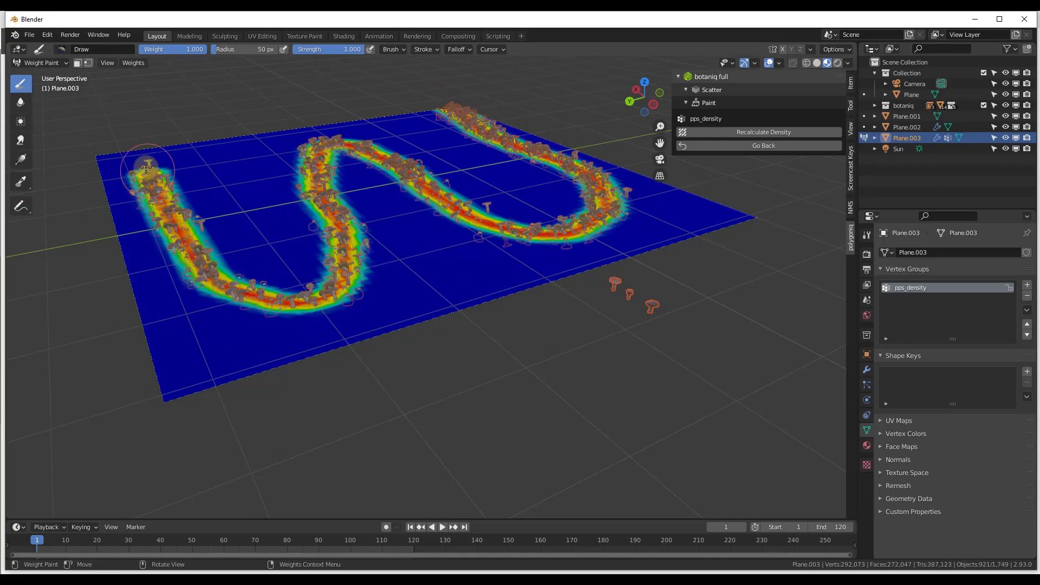
click(764, 146)
scroll(530, 198, up, 4)
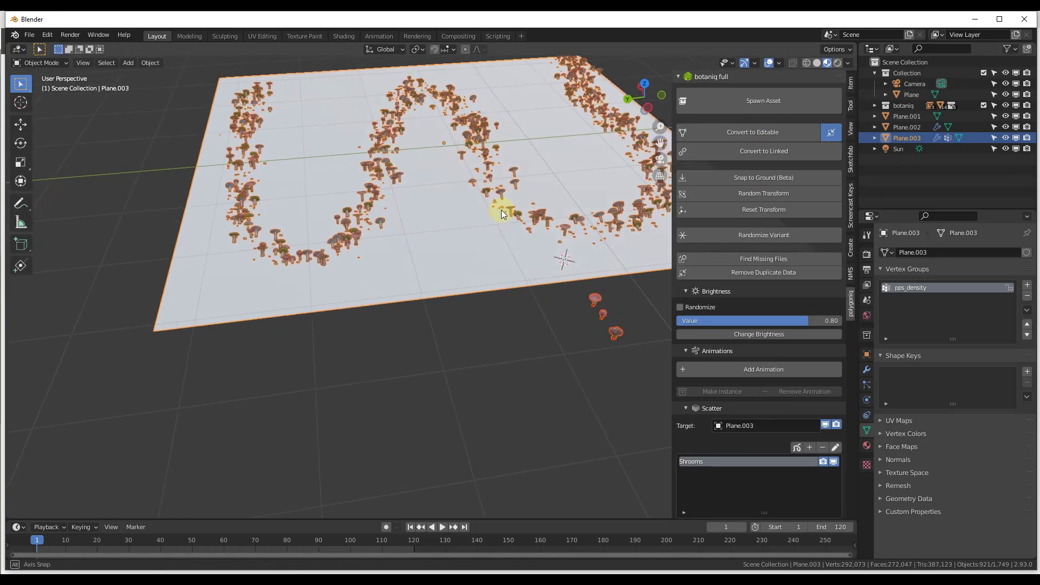
scroll(583, 249, down, 3)
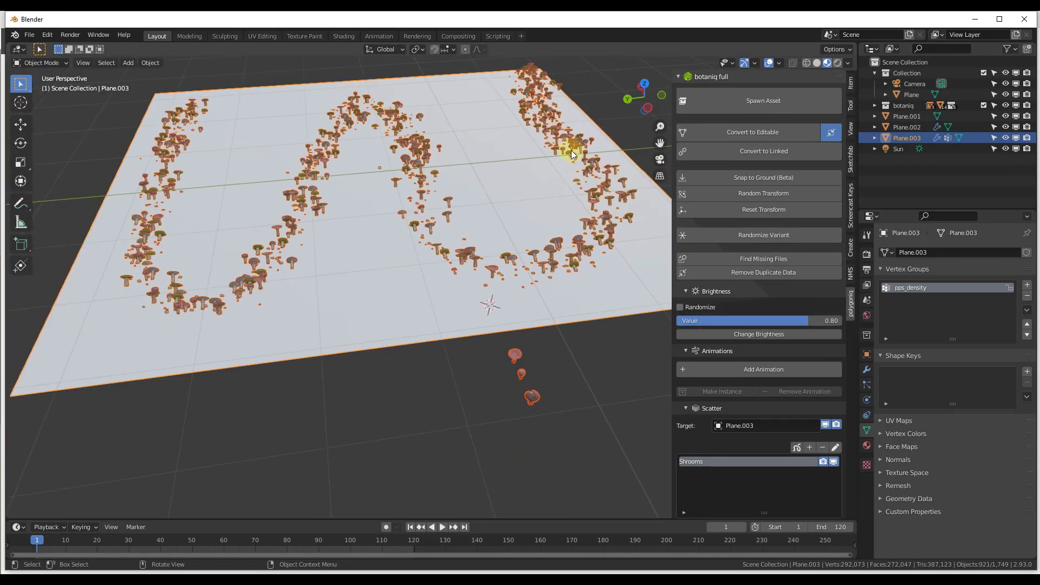
scroll(773, 281, down, 10)
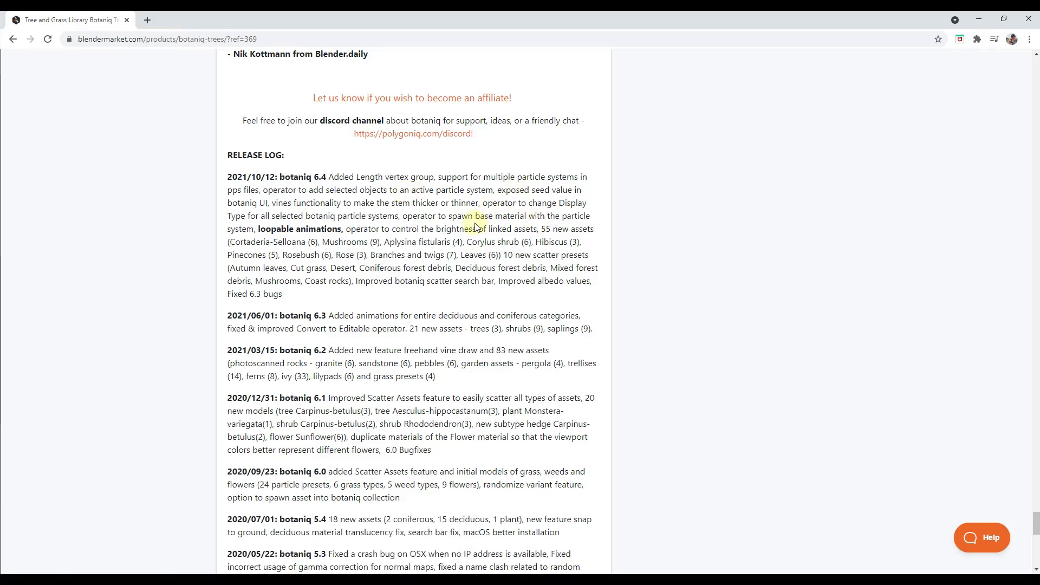
- Minimize Chrome after reviewing the botaniq 6.4 release log to return to Blender
click(979, 16)
- Open the botaniq Spawn Asset chooser and browse the coniferous category's thumbnails
scroll(748, 169, up, 4)
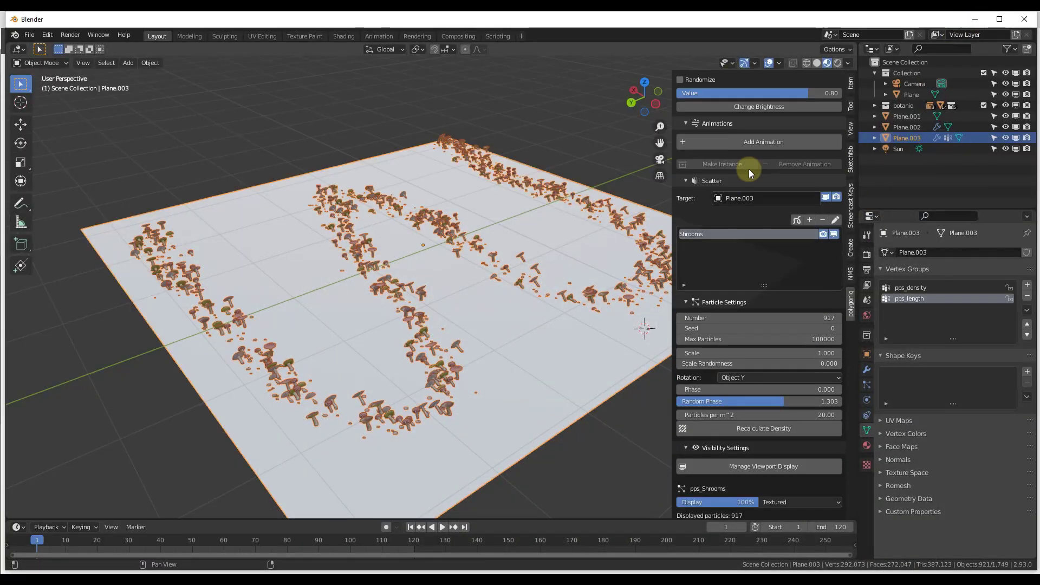
scroll(748, 169, up, 8)
click(755, 99)
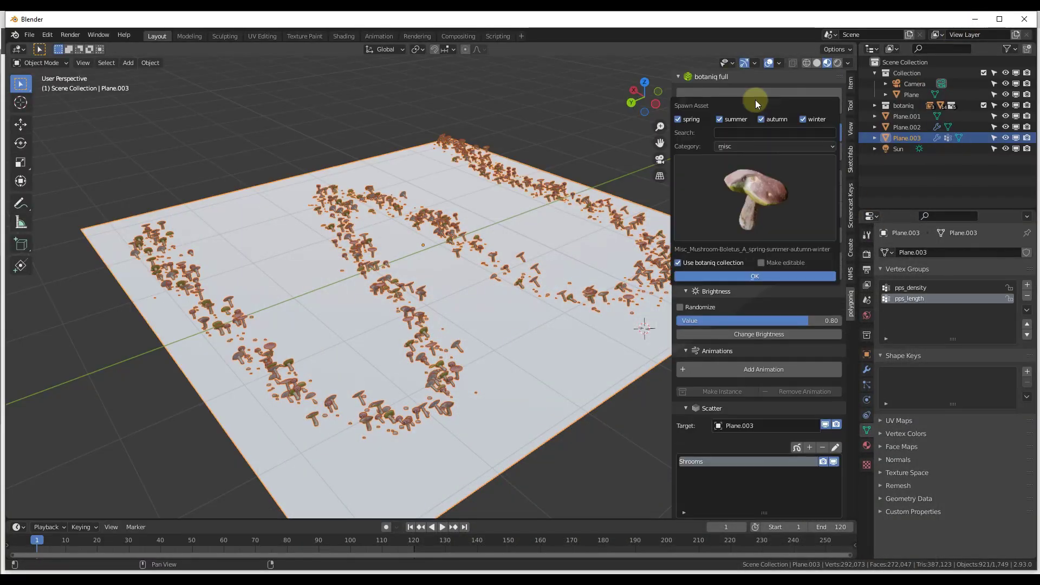
click(758, 208)
click(743, 147)
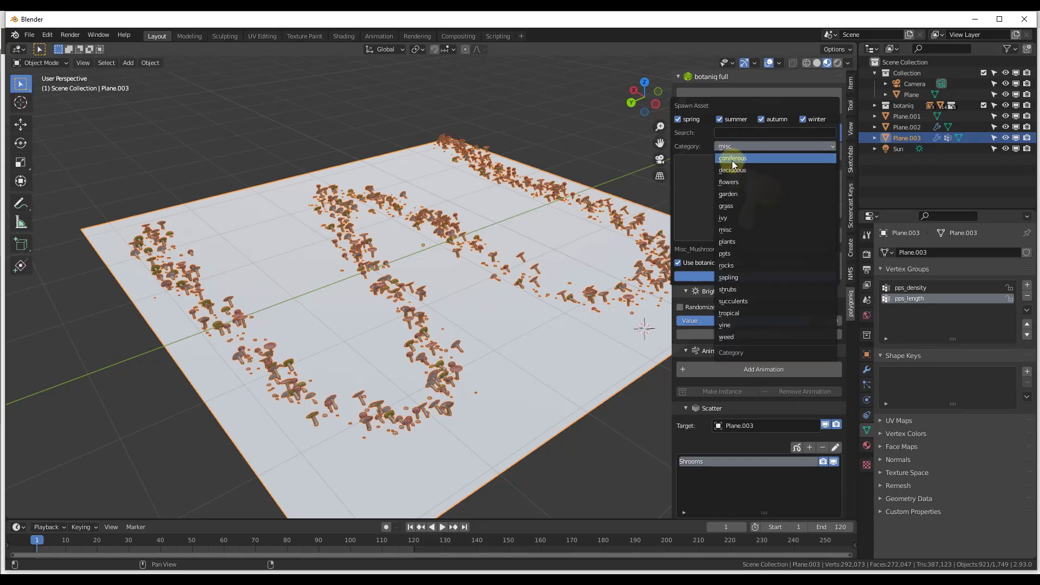
click(733, 163)
click(766, 188)
click(767, 186)
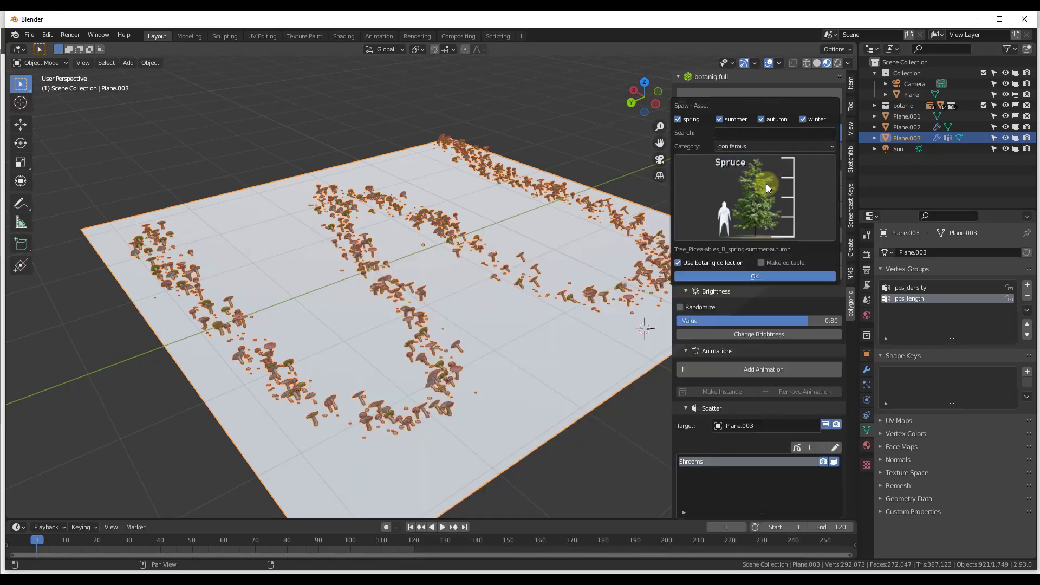
- Switch the asset category to flowers and preview Flower_Sunflower_A_spring-summer
click(755, 143)
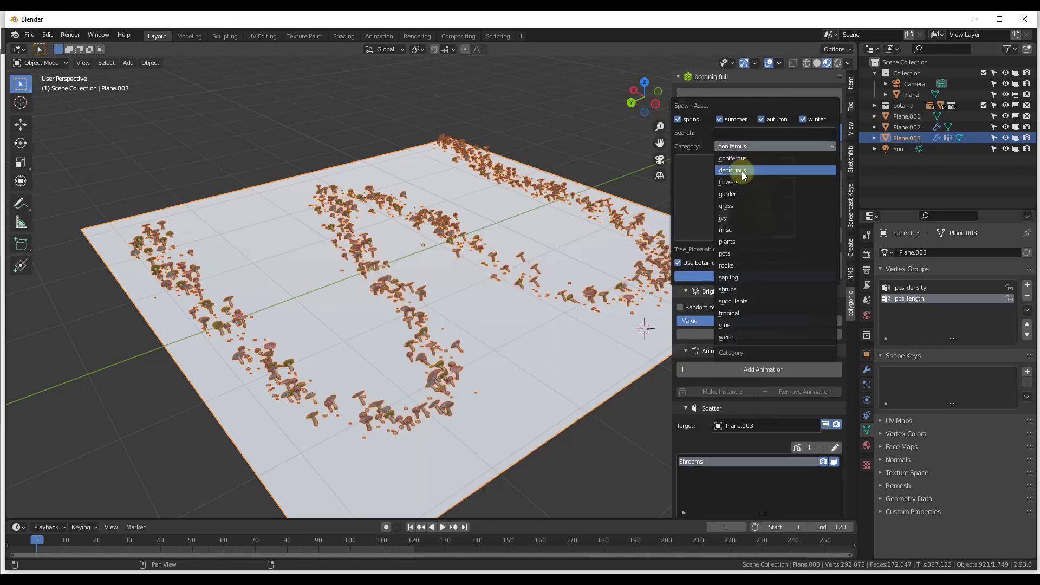
click(741, 173)
click(765, 196)
click(765, 196)
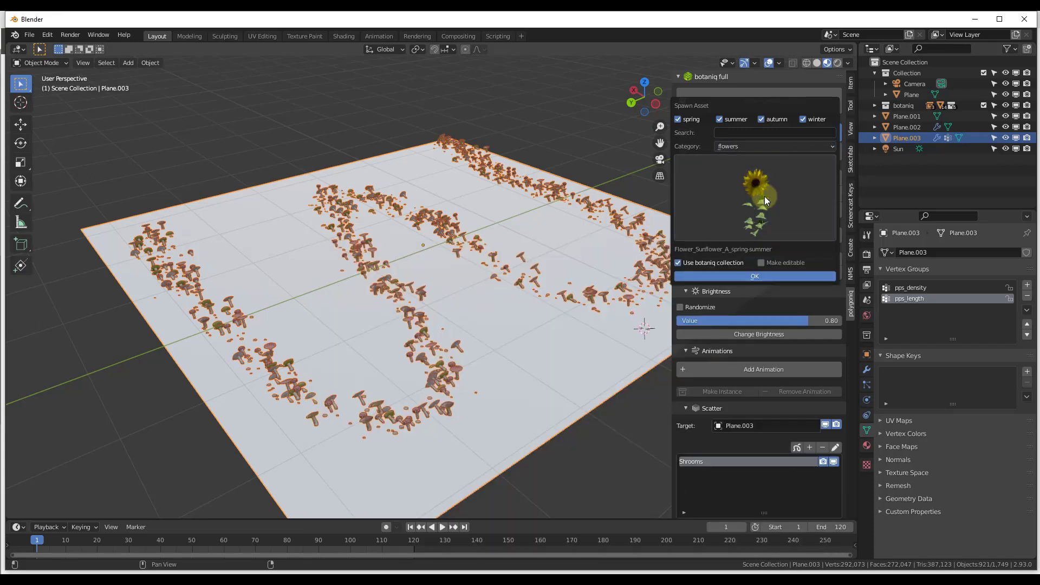